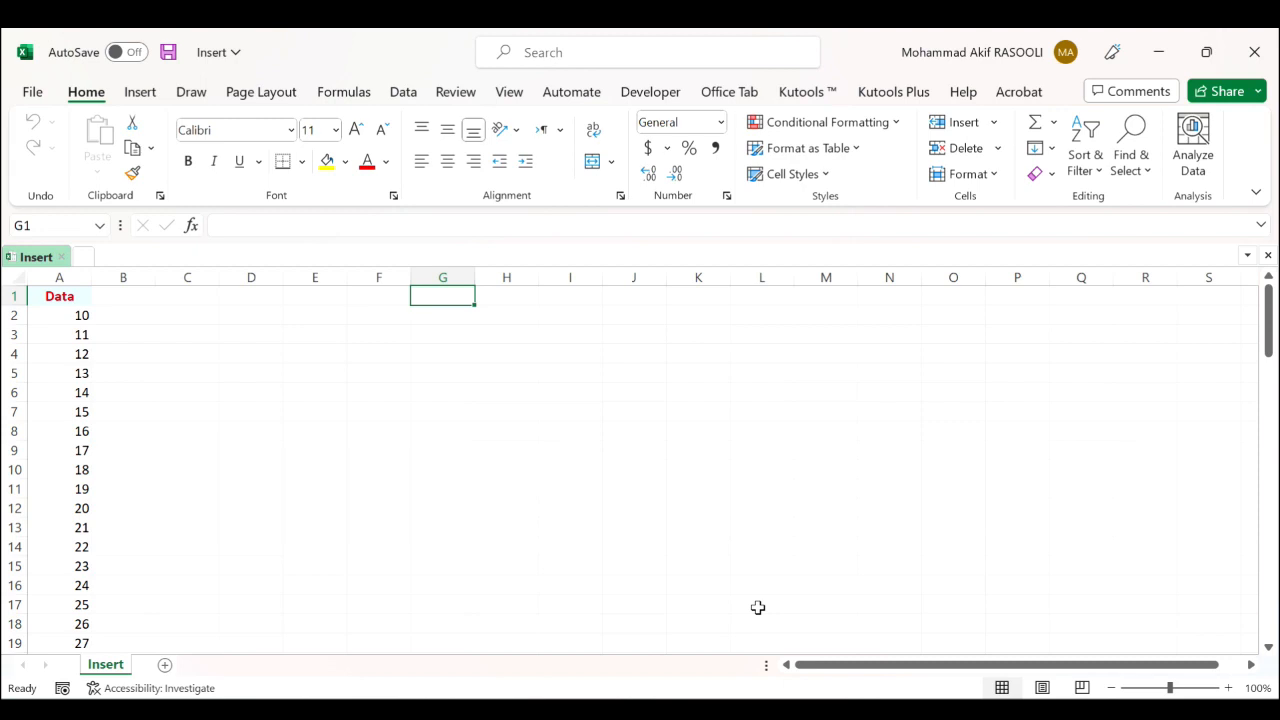
Step: Create a Kutools normal distribution chart from the data in A2:A92, with no frequency histogram
left_click(66, 317)
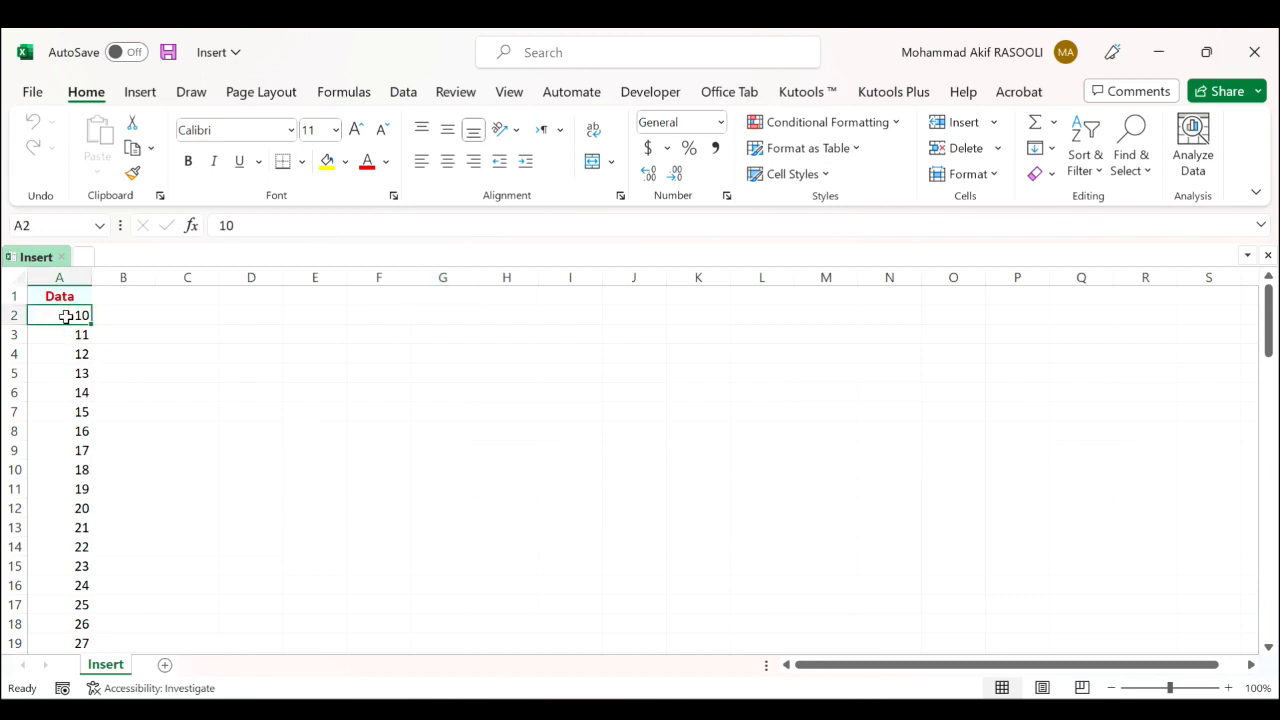
key("ctrl+shift+Down")
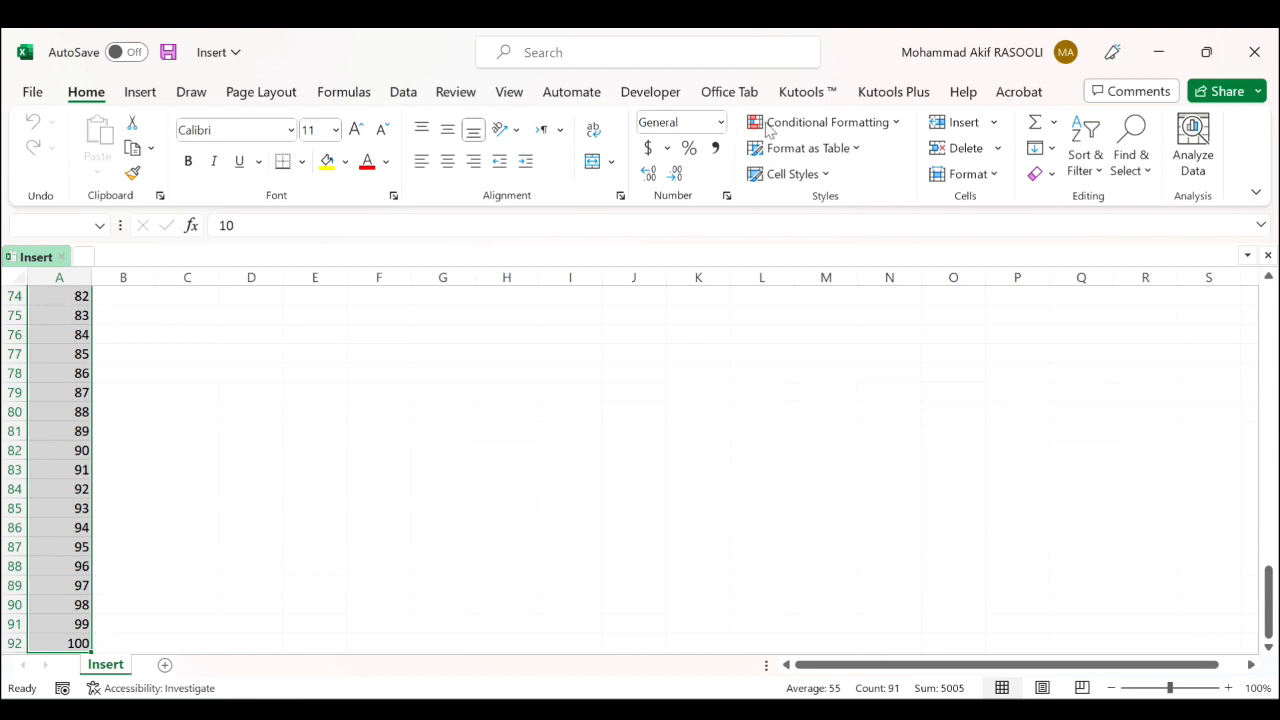
left_click(834, 95)
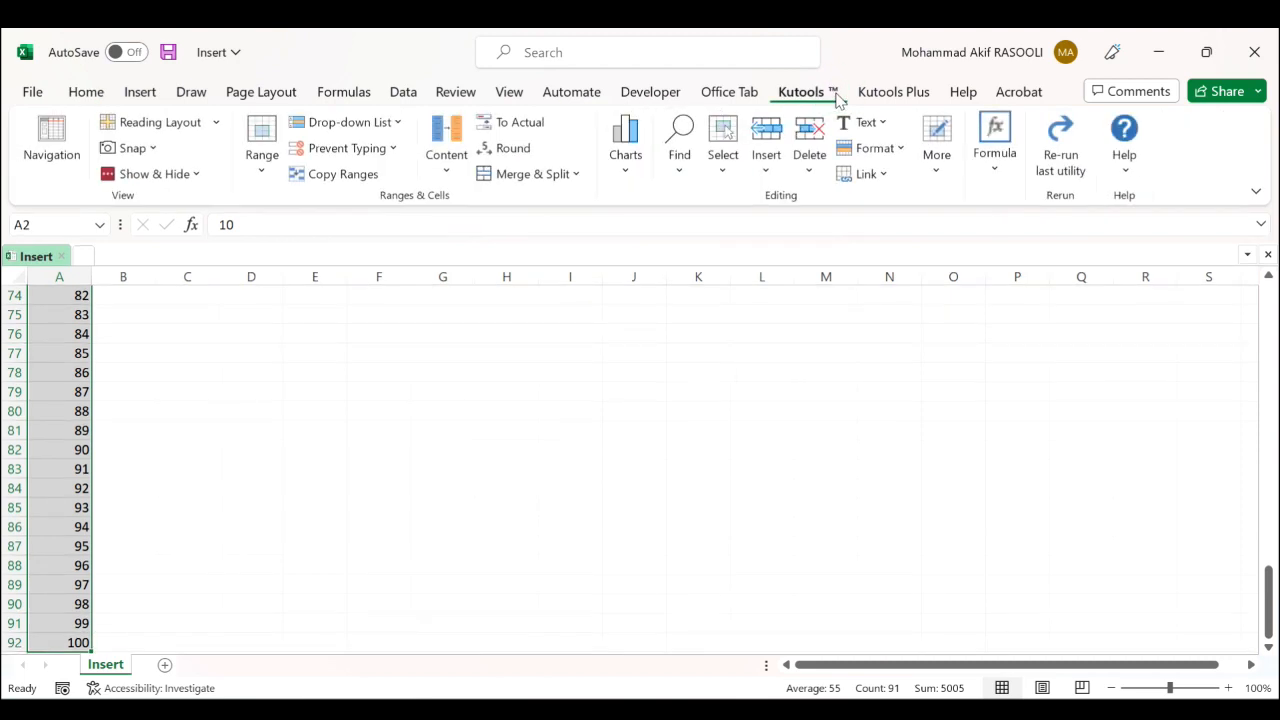
left_click(625, 171)
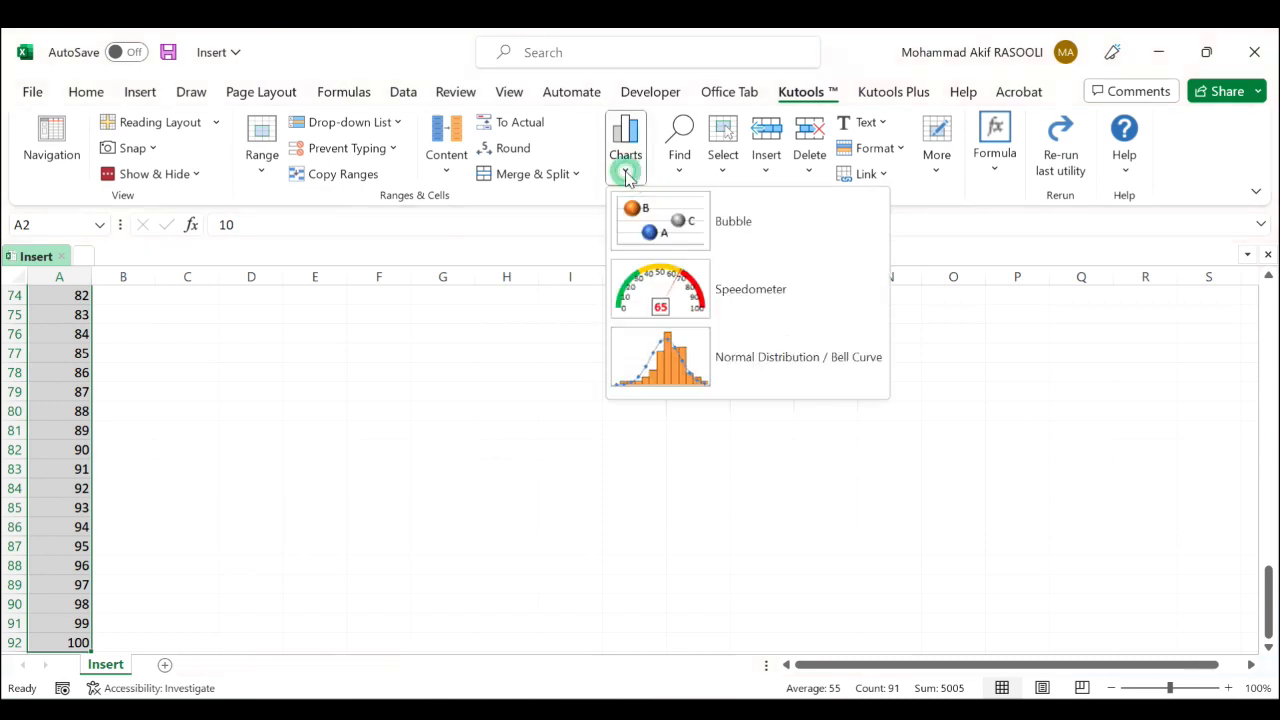
left_click(785, 374)
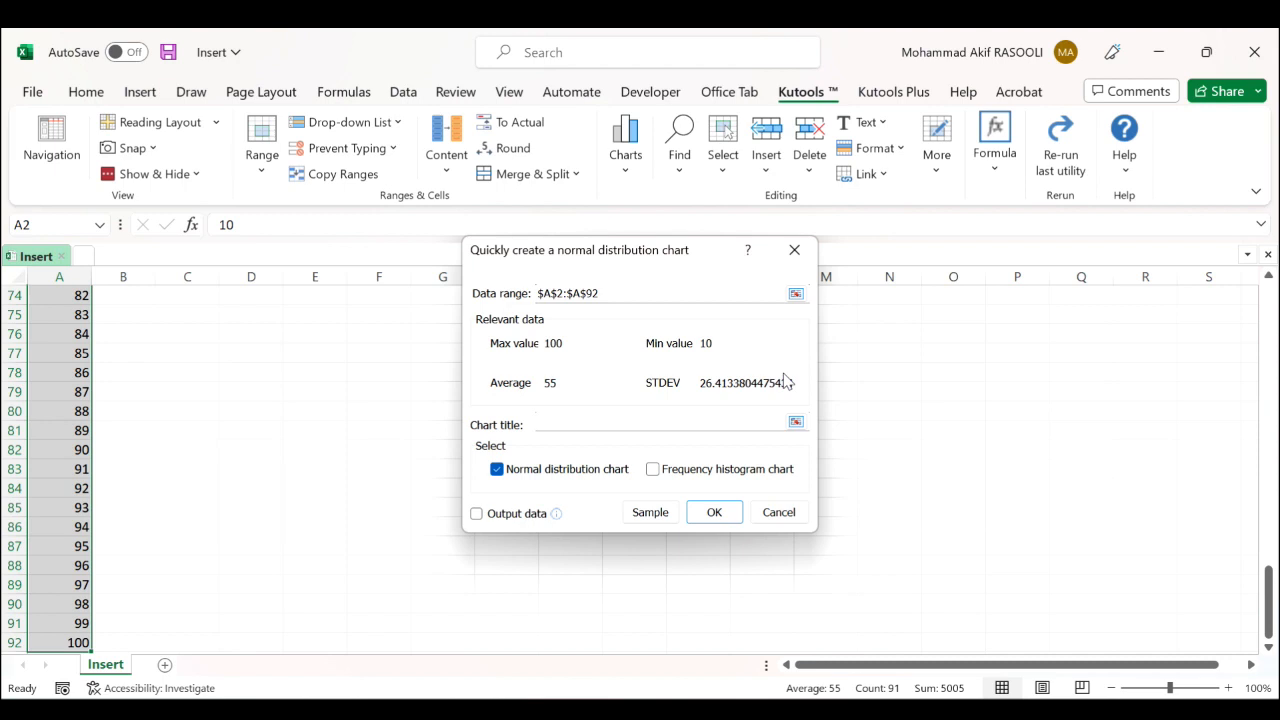
left_click(498, 470)
left_click(498, 470)
left_click(710, 514)
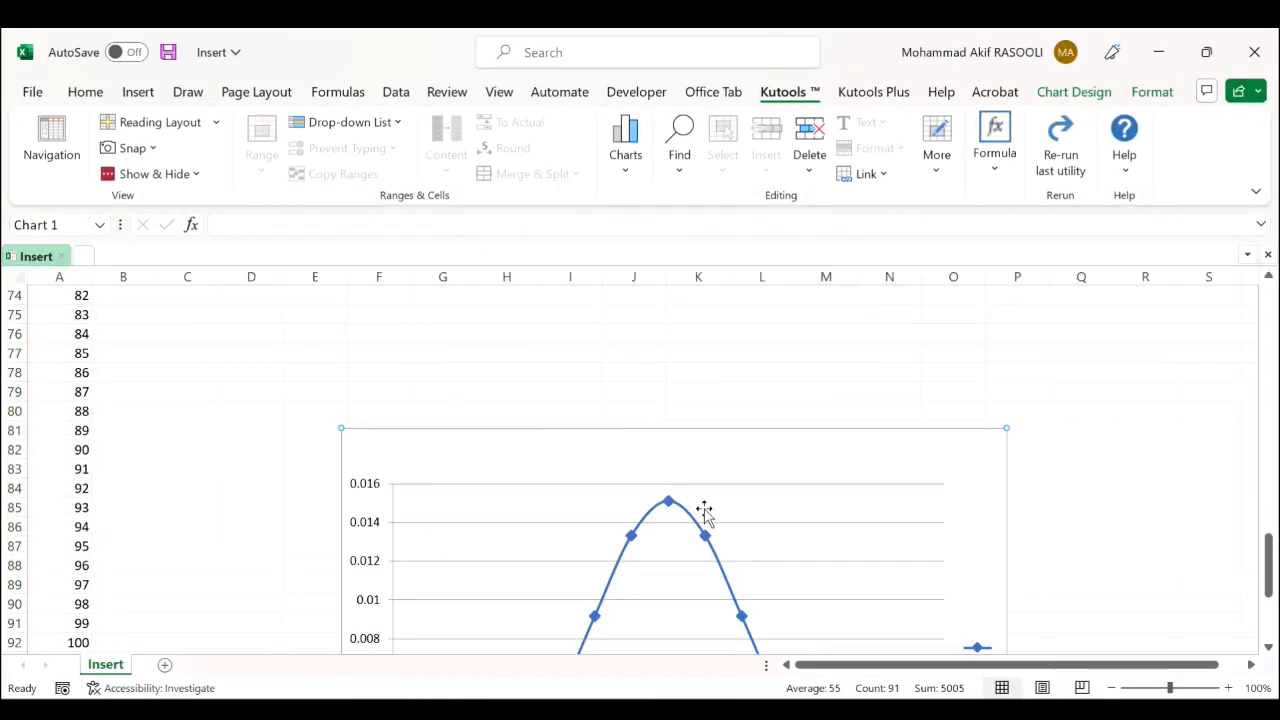
Step: Shrink the new bell curve chart and place it beside the data so the whole chart fits in view
left_click_drag(643, 451, 446, 369)
left_click_drag(811, 344, 568, 497)
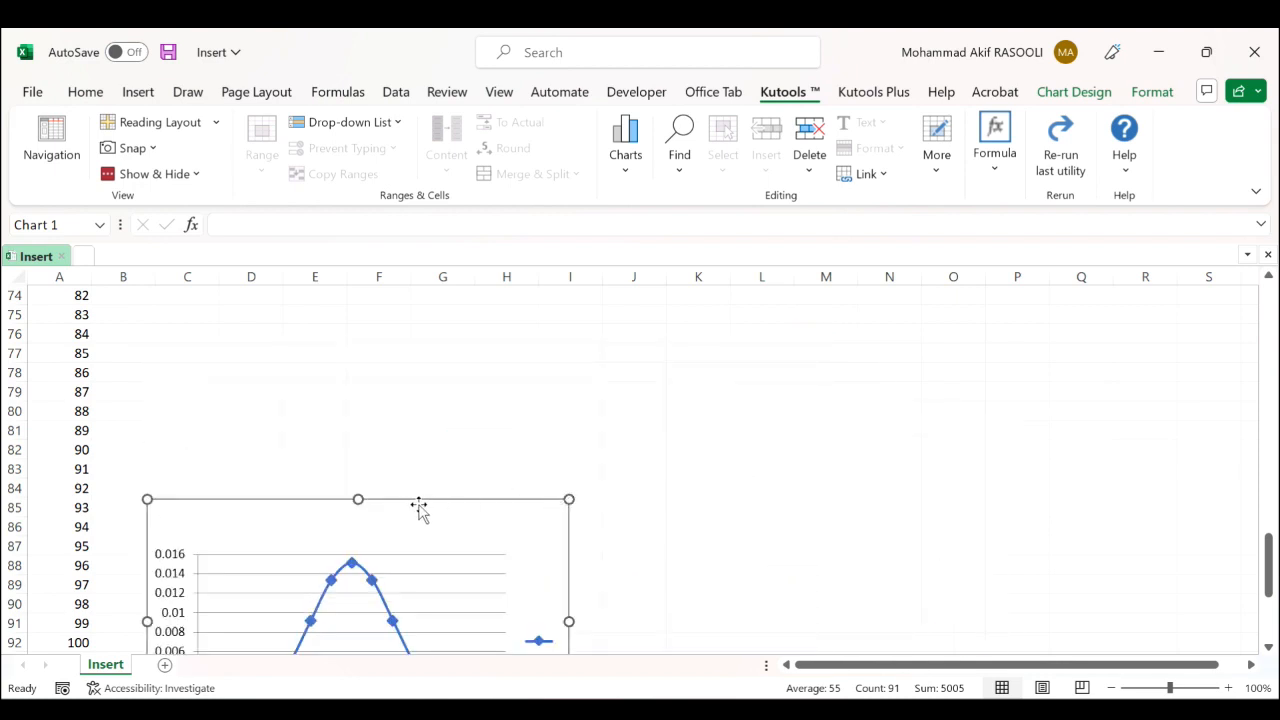
left_click_drag(400, 529, 401, 362)
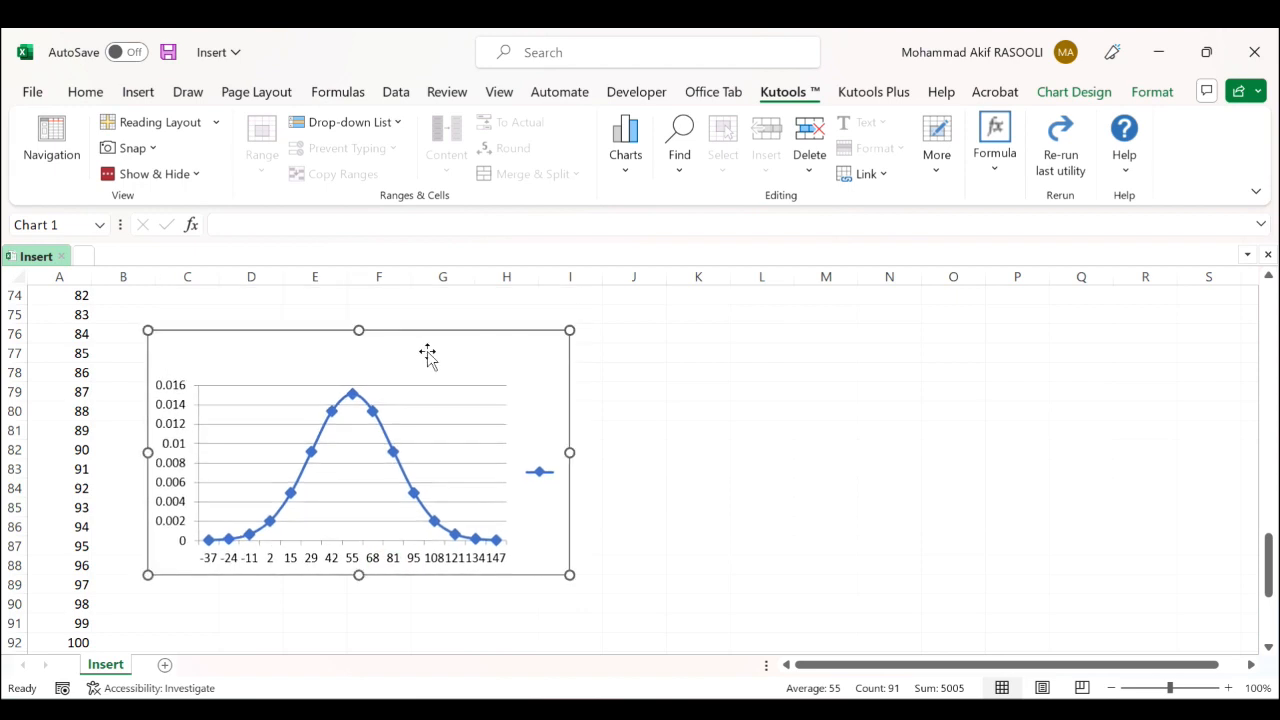
Step: Cut the bell curve chart and paste it at cell C2 near the start of the data
key("Delete")
left_click(294, 372)
key("Left")
key("ctrl+Up")
left_click(195, 314)
key("ctrl+v")
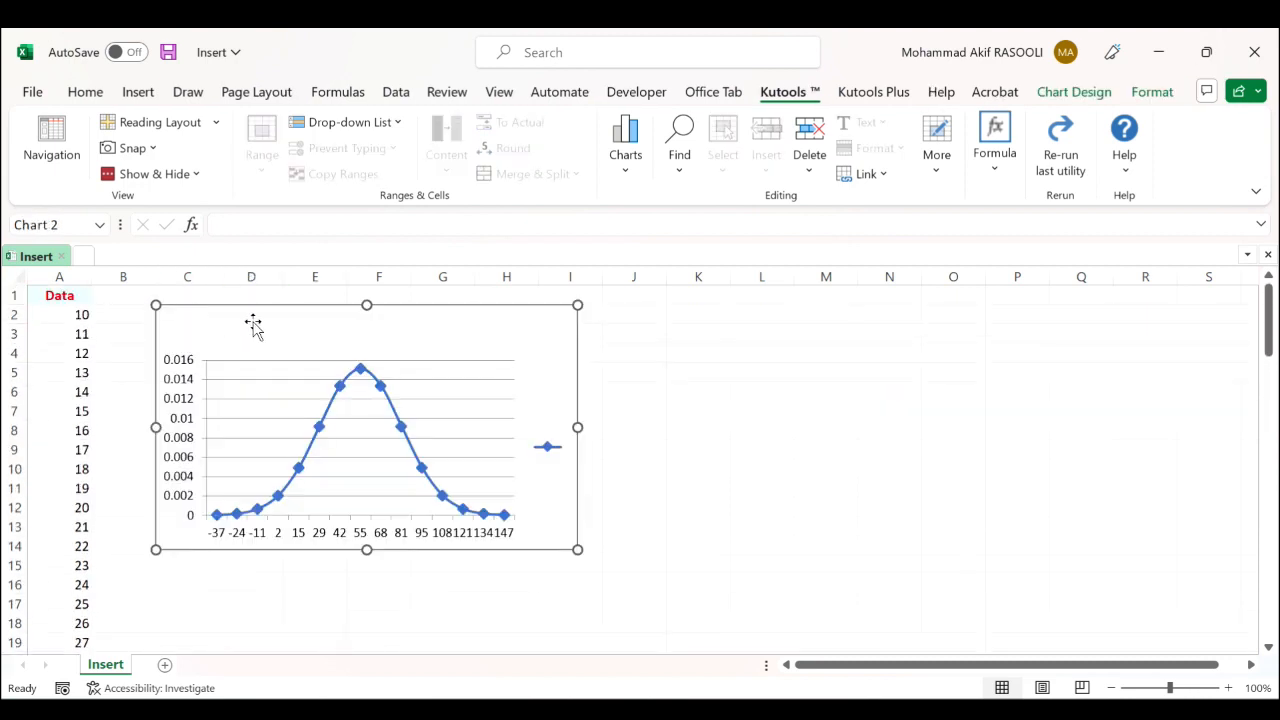
Step: Set the chart title to "Bell Curve" and close the title formatting pane
double_click(366, 330)
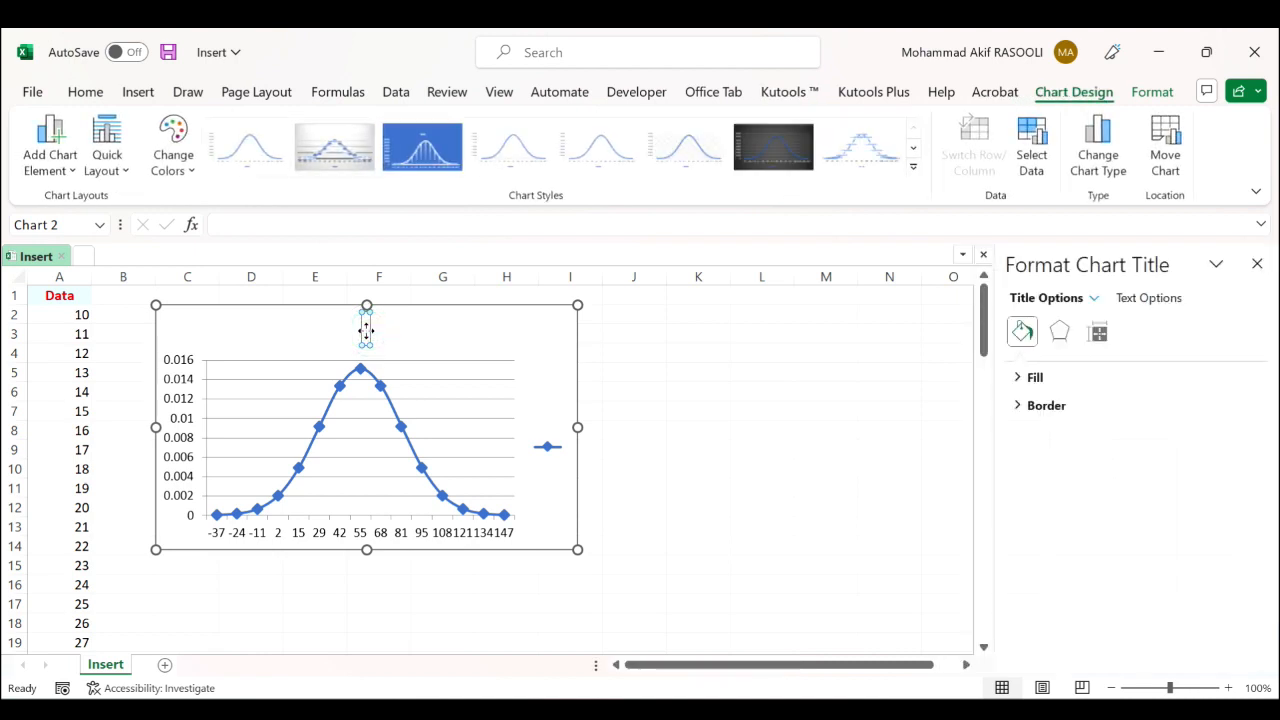
type("Bel")
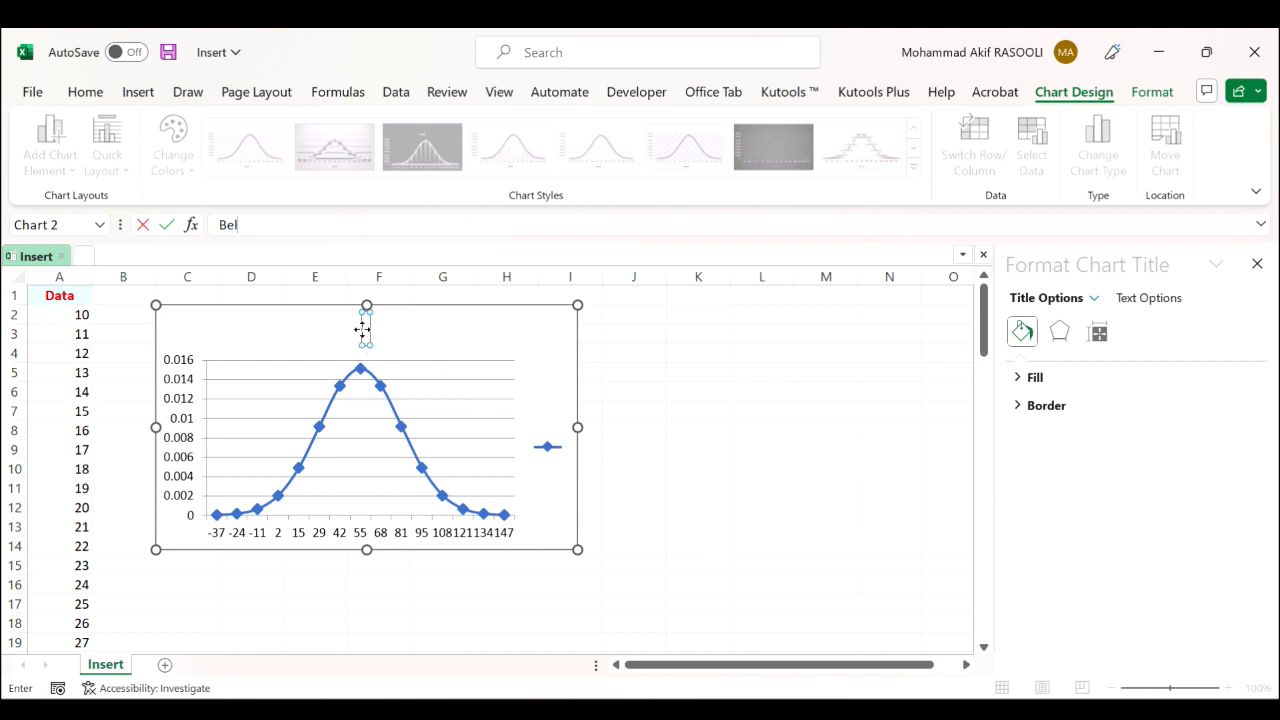
key("Return")
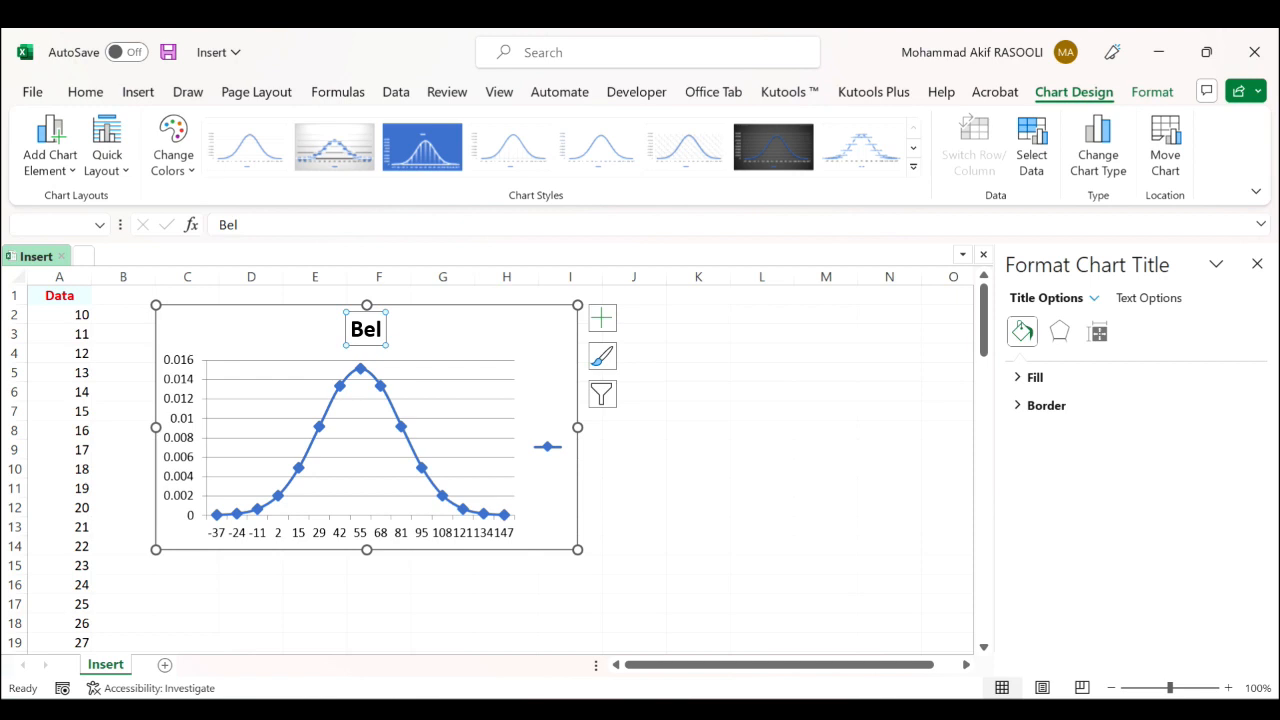
type("l")
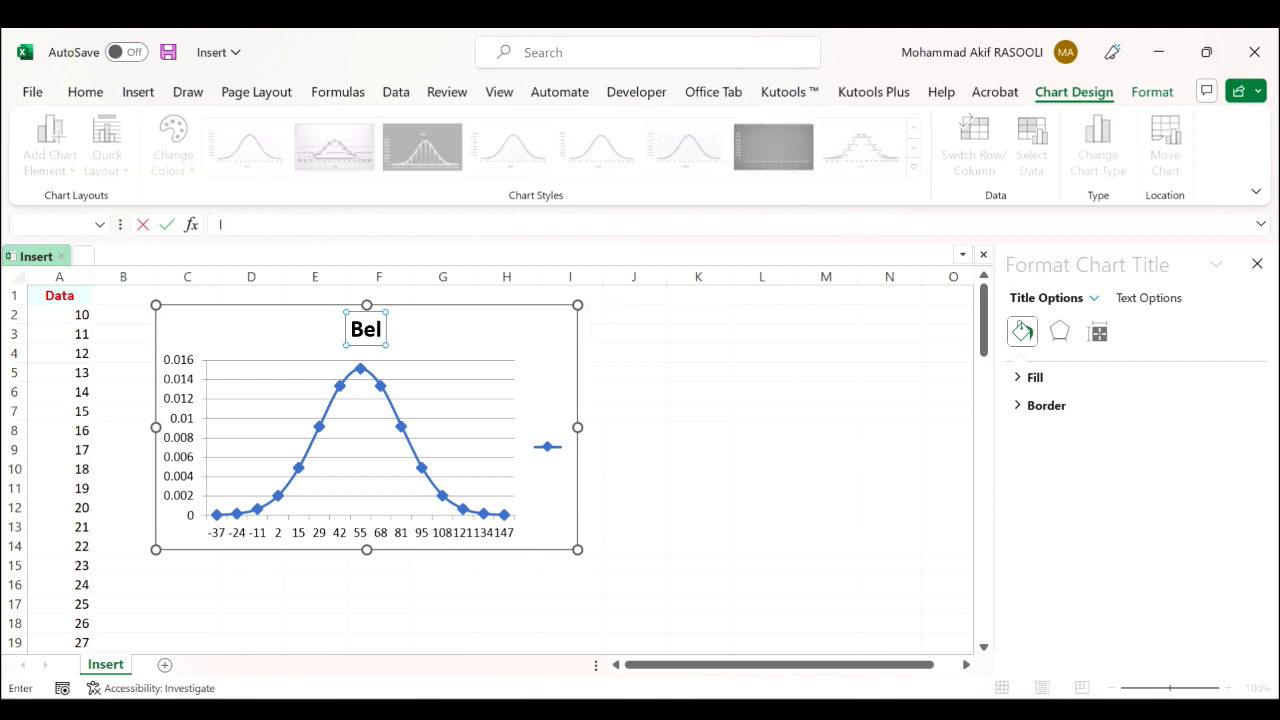
left_click(381, 329)
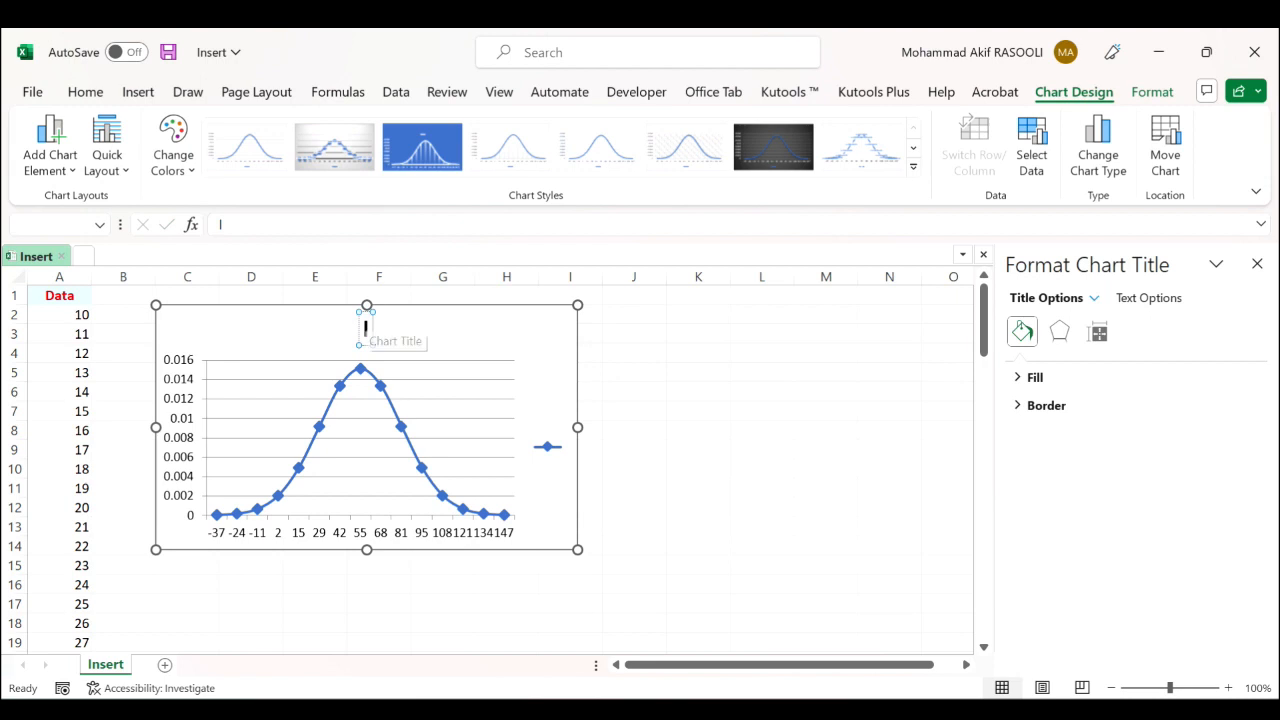
type("Bell")
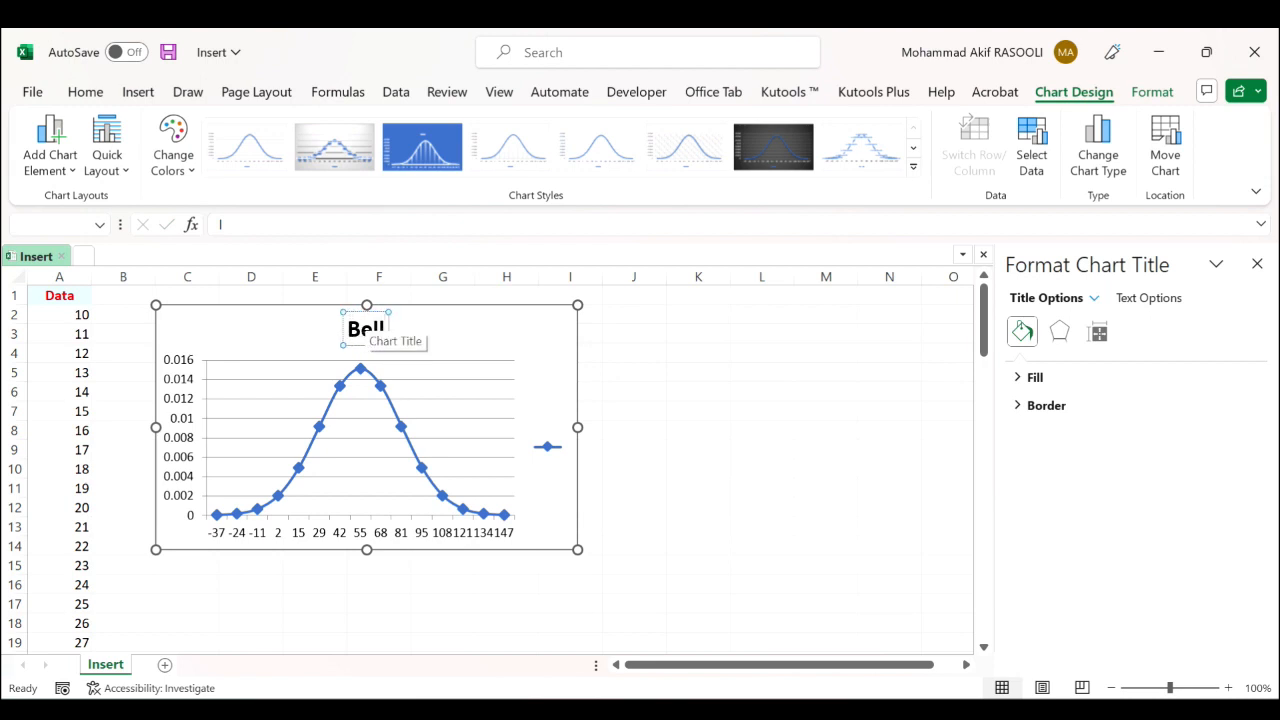
type(" Curve")
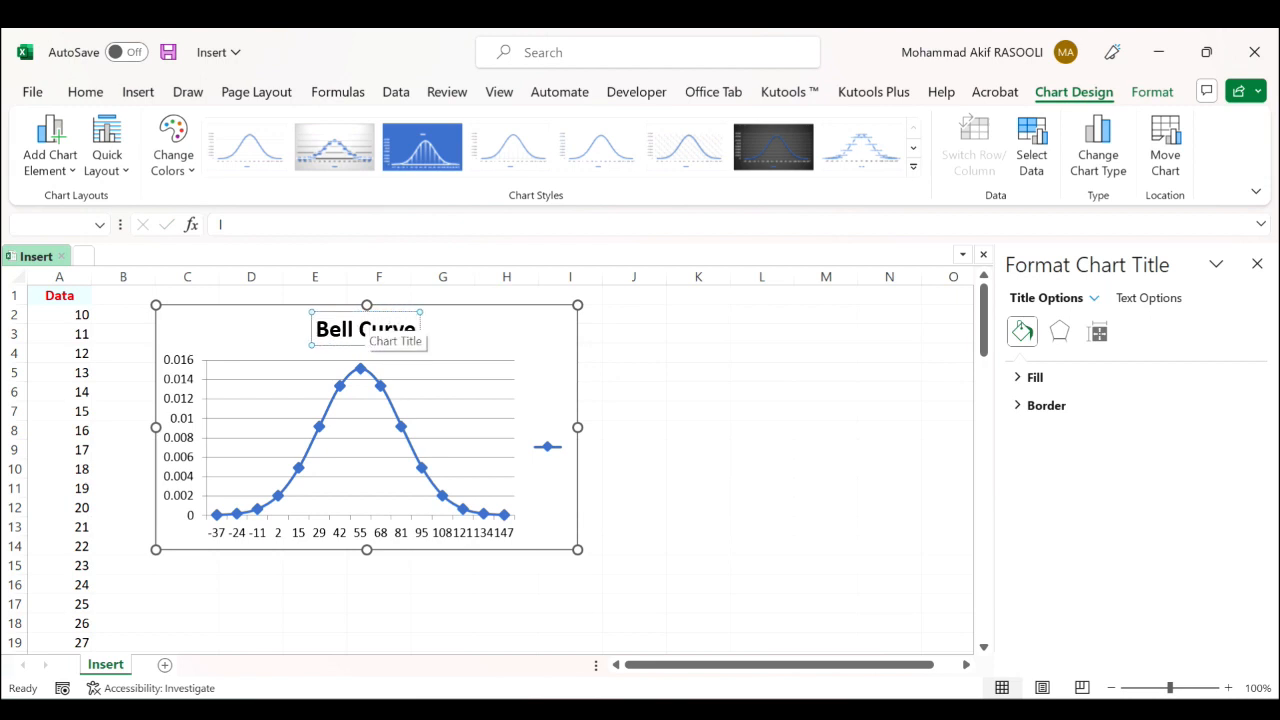
left_click(658, 388)
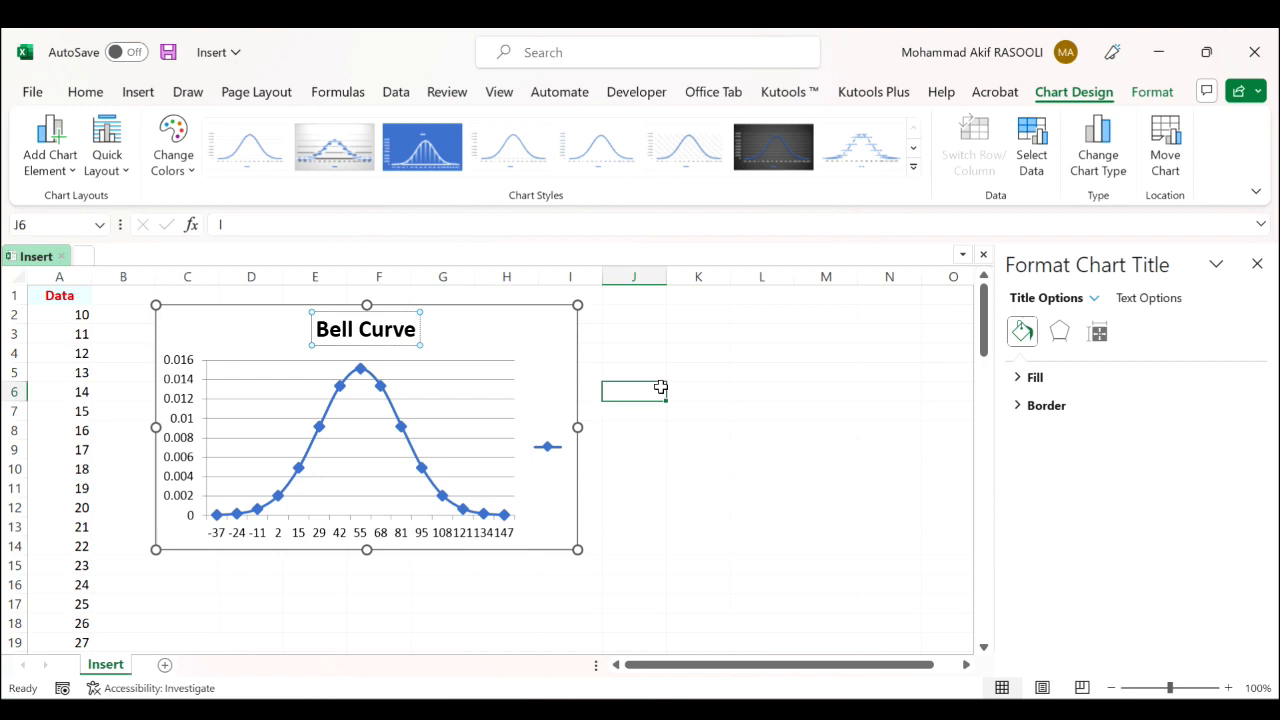
left_click(1258, 265)
Step: Reduce the Bell Curve chart's width and height so it spans about columns C to G and rows 2 to 11
left_click(569, 331)
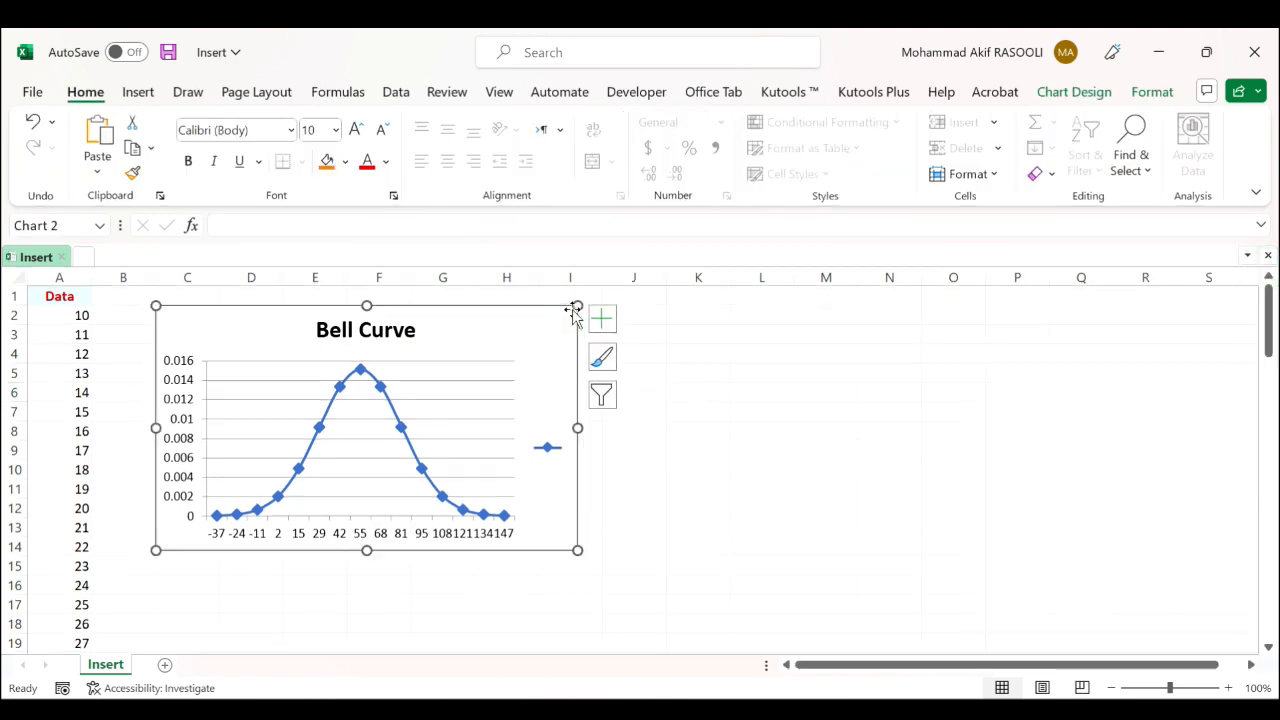
left_click_drag(577, 306, 481, 305)
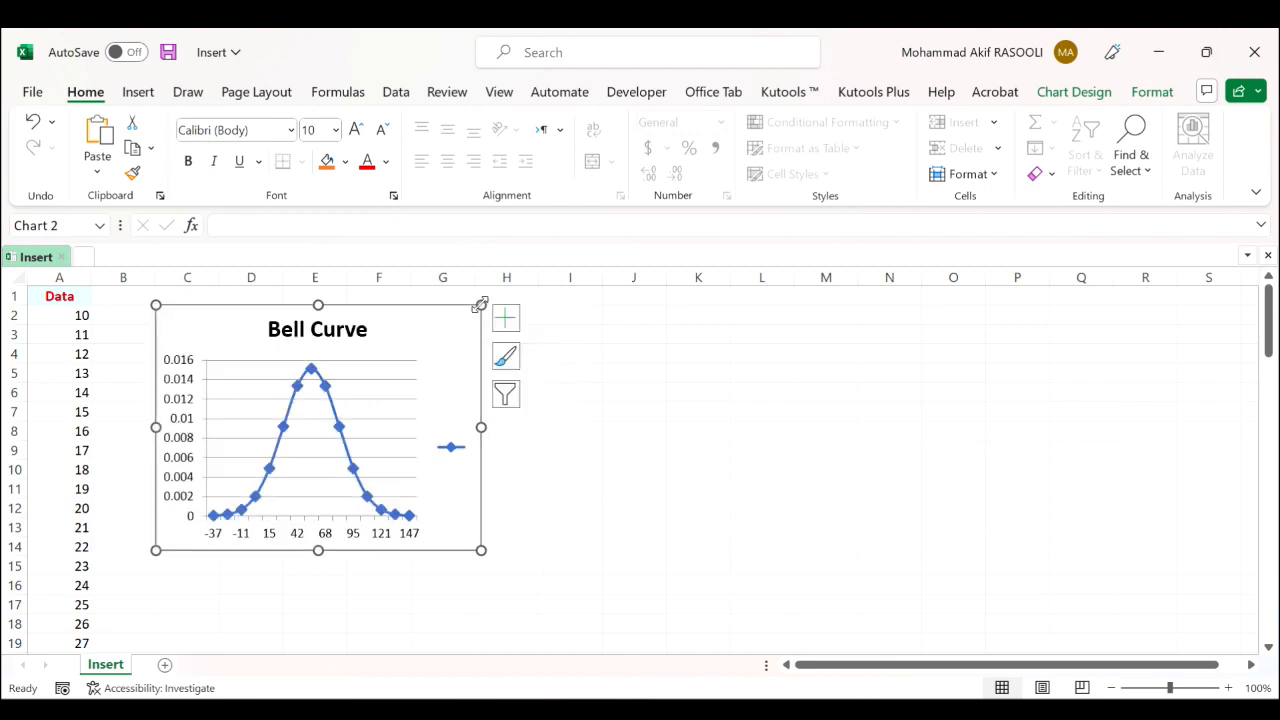
left_click_drag(317, 550, 314, 501)
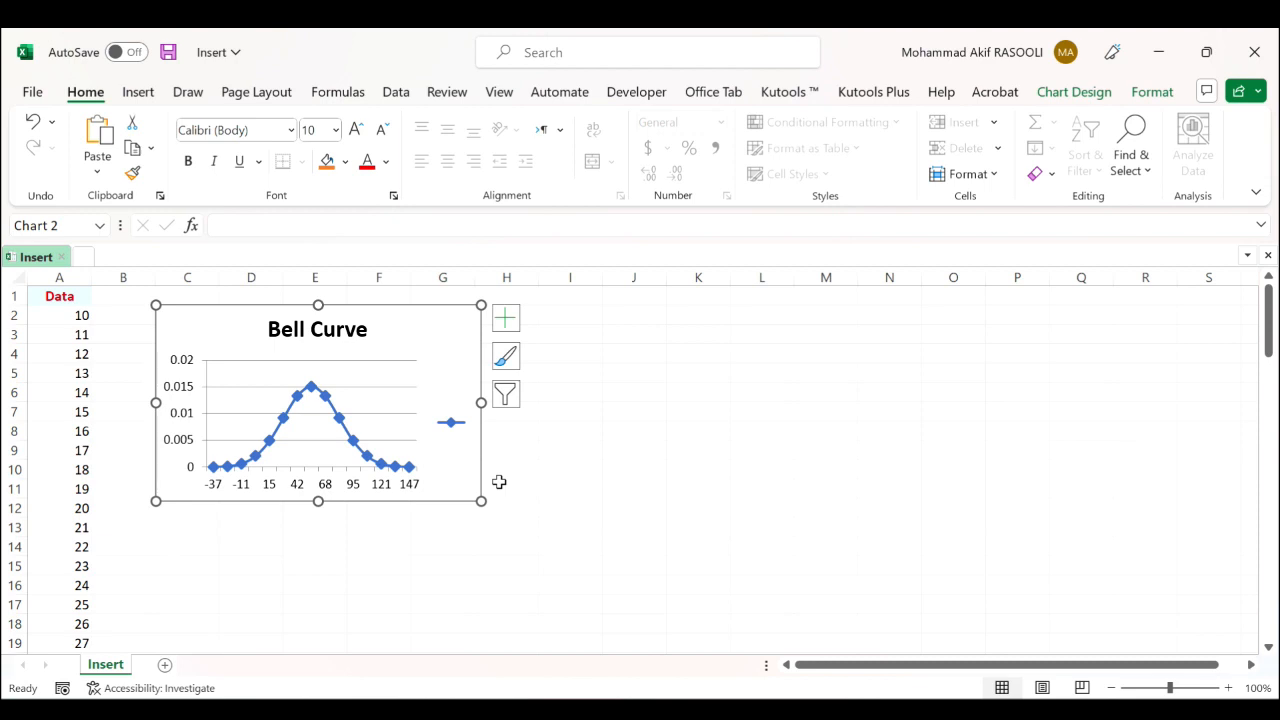
Step: Create a Kutools frequency histogram chart from A2:A92, with the normal distribution chart option turned off
left_click(75, 315)
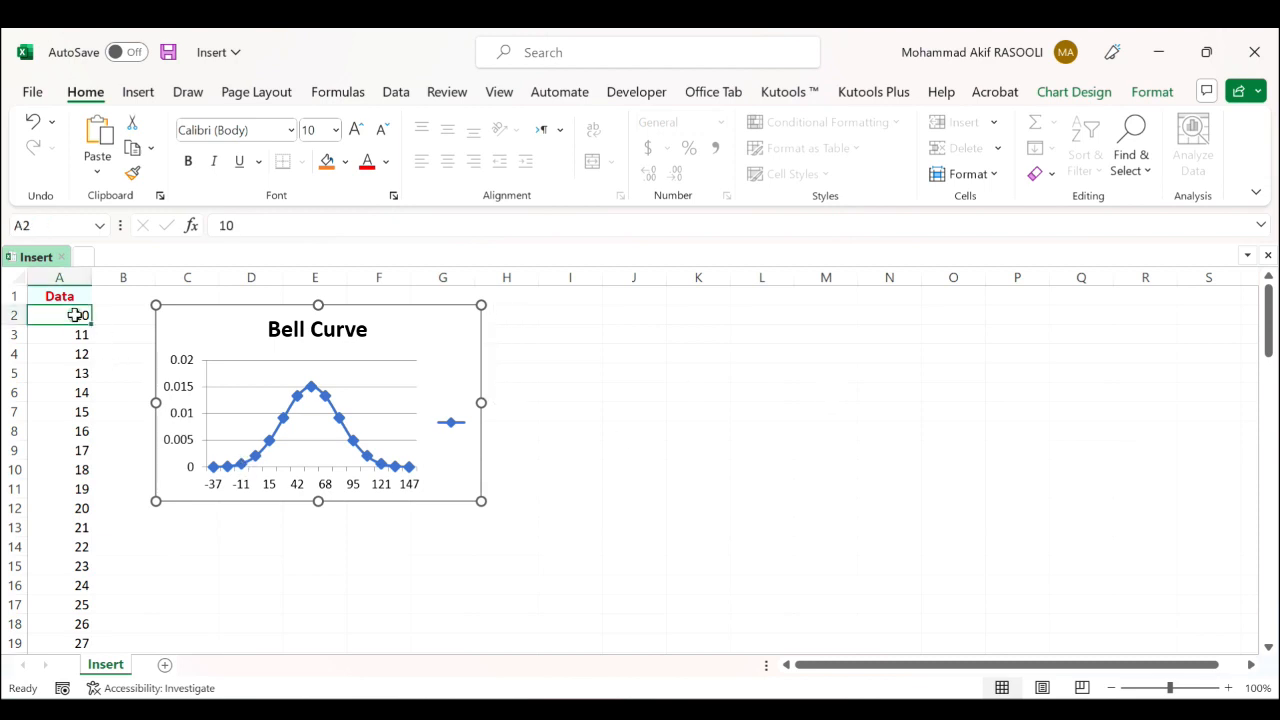
key("ctrl+shift+Down")
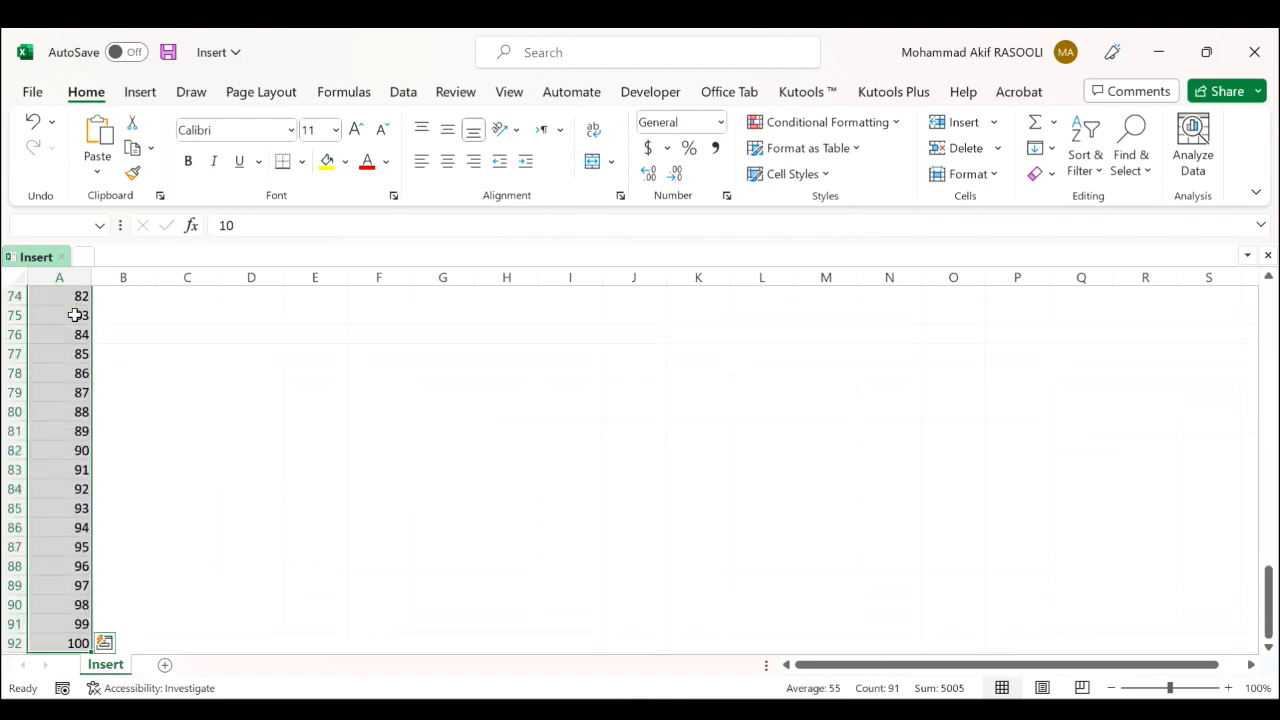
left_click(812, 91)
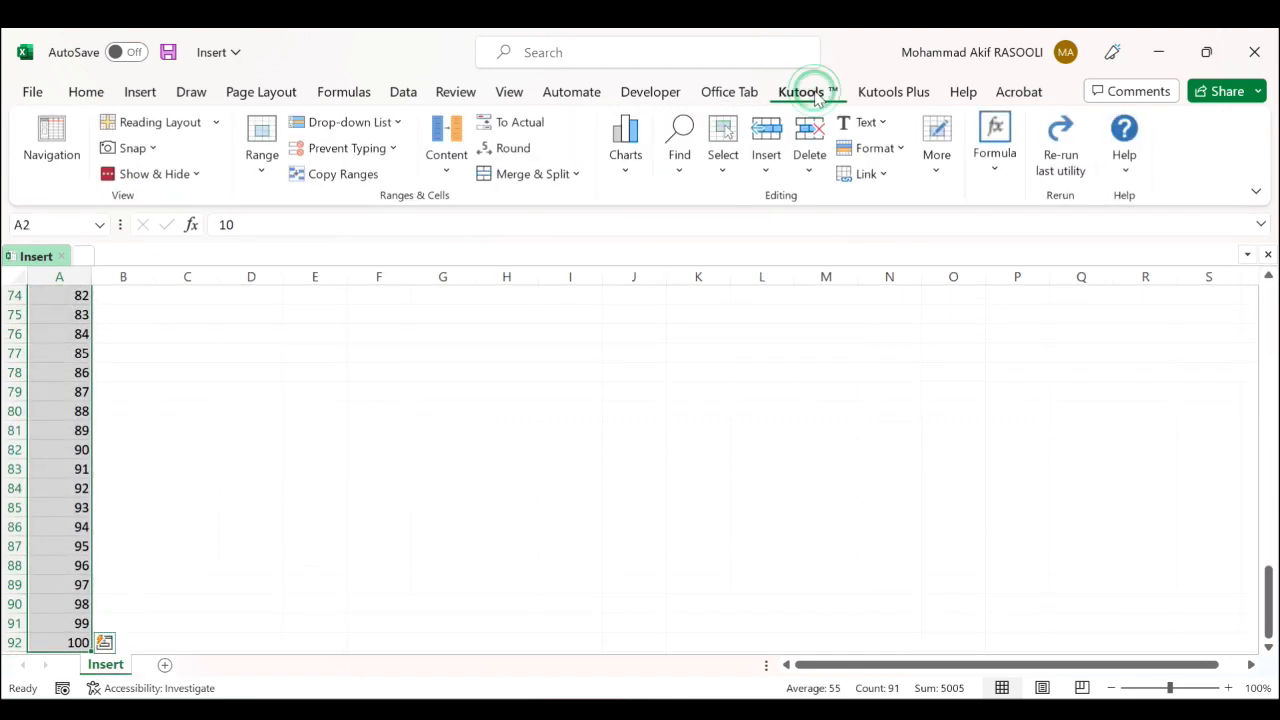
left_click(625, 180)
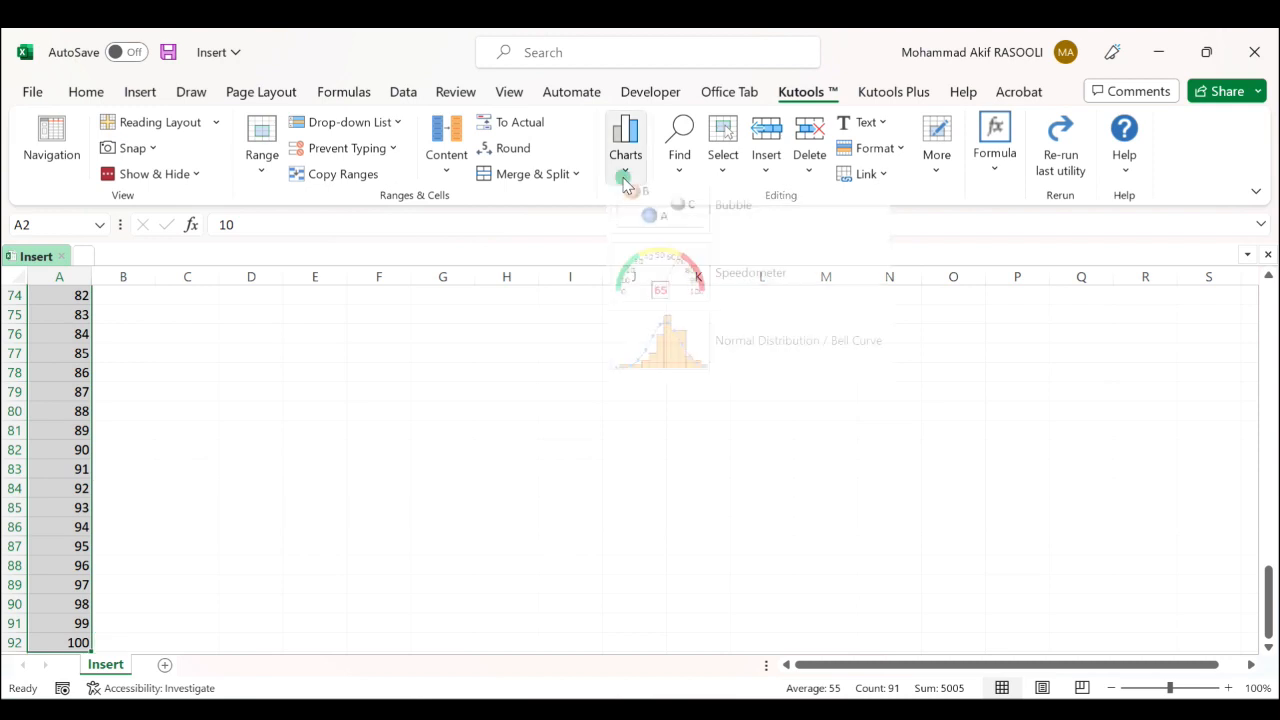
left_click(811, 385)
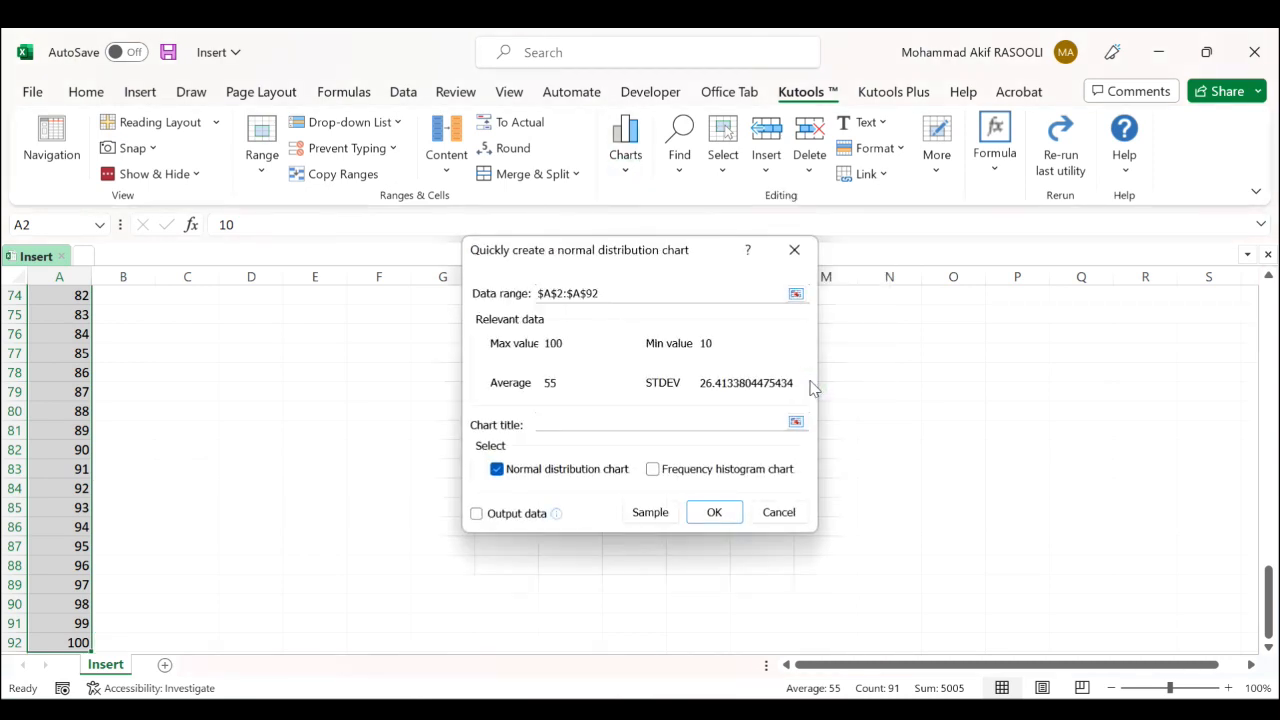
left_click(654, 470)
left_click(497, 470)
left_click(713, 512)
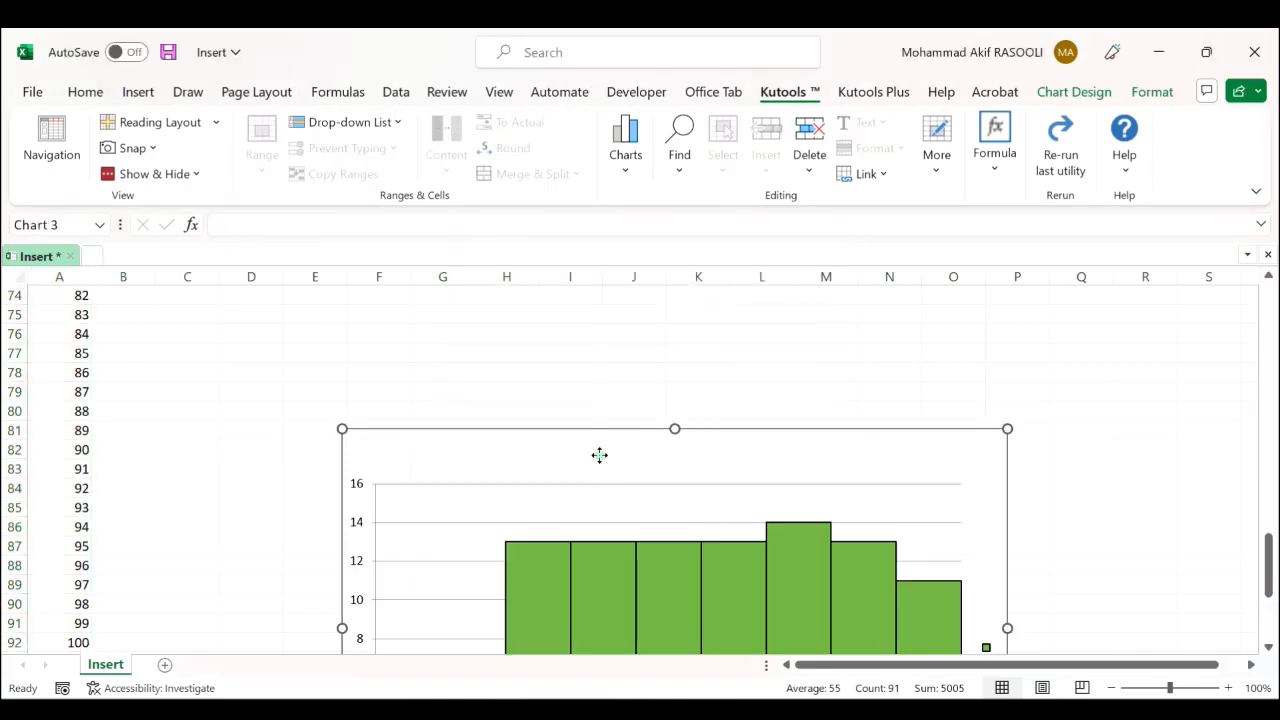
Step: Move the histogram chart to cell I2 and shrink it to about the size of the Bell Curve chart
left_click_drag(1006, 429, 686, 583)
left_click_drag(583, 609, 543, 355)
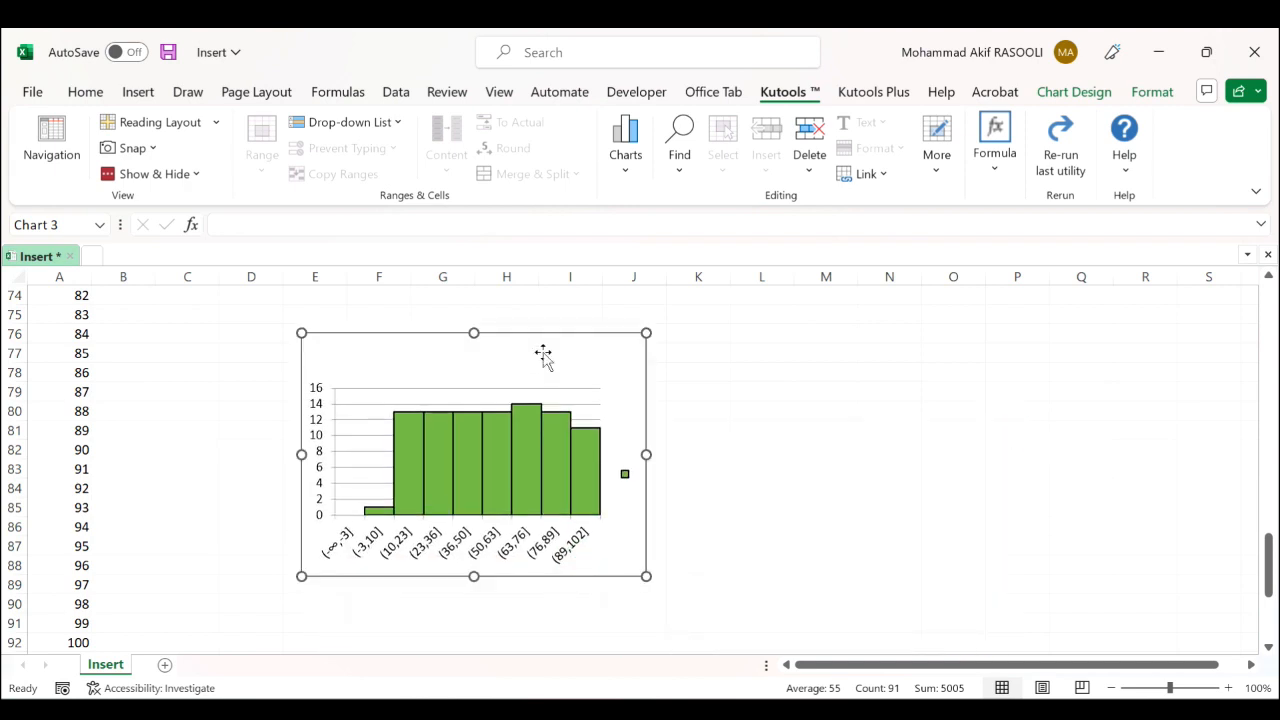
key("Delete")
left_click(625, 393)
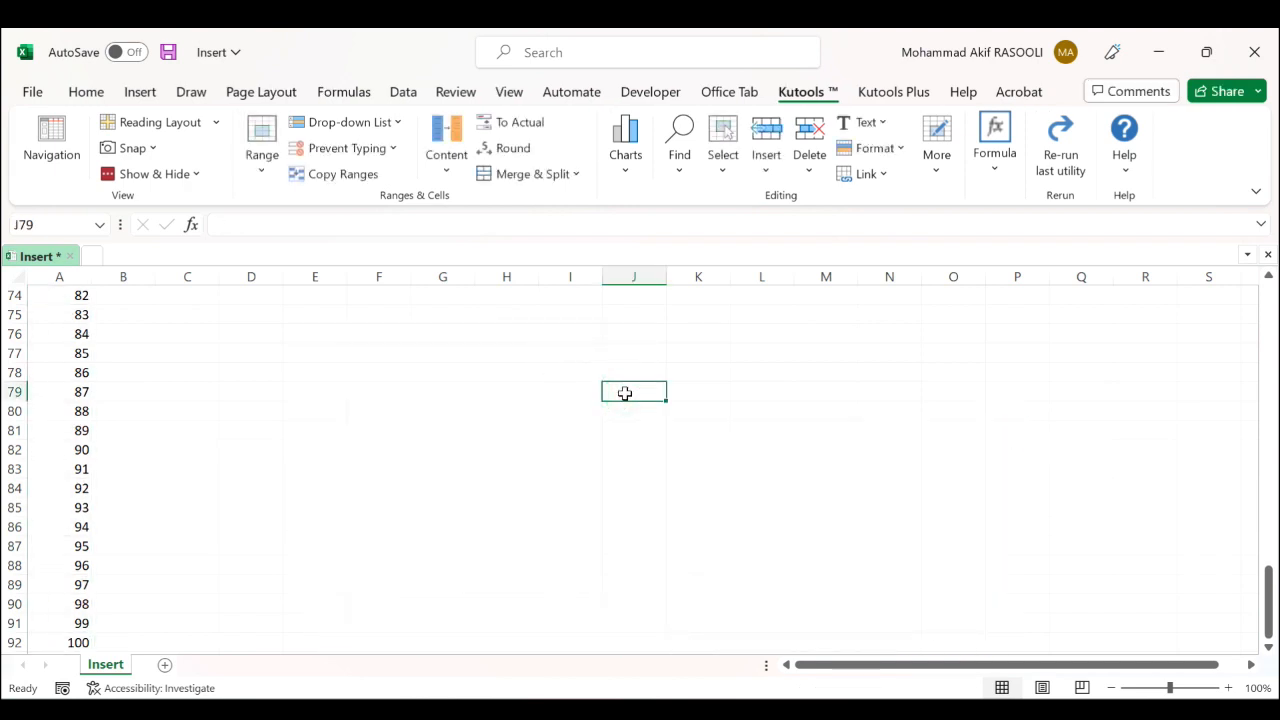
key("ctrl+Up")
left_click(580, 316)
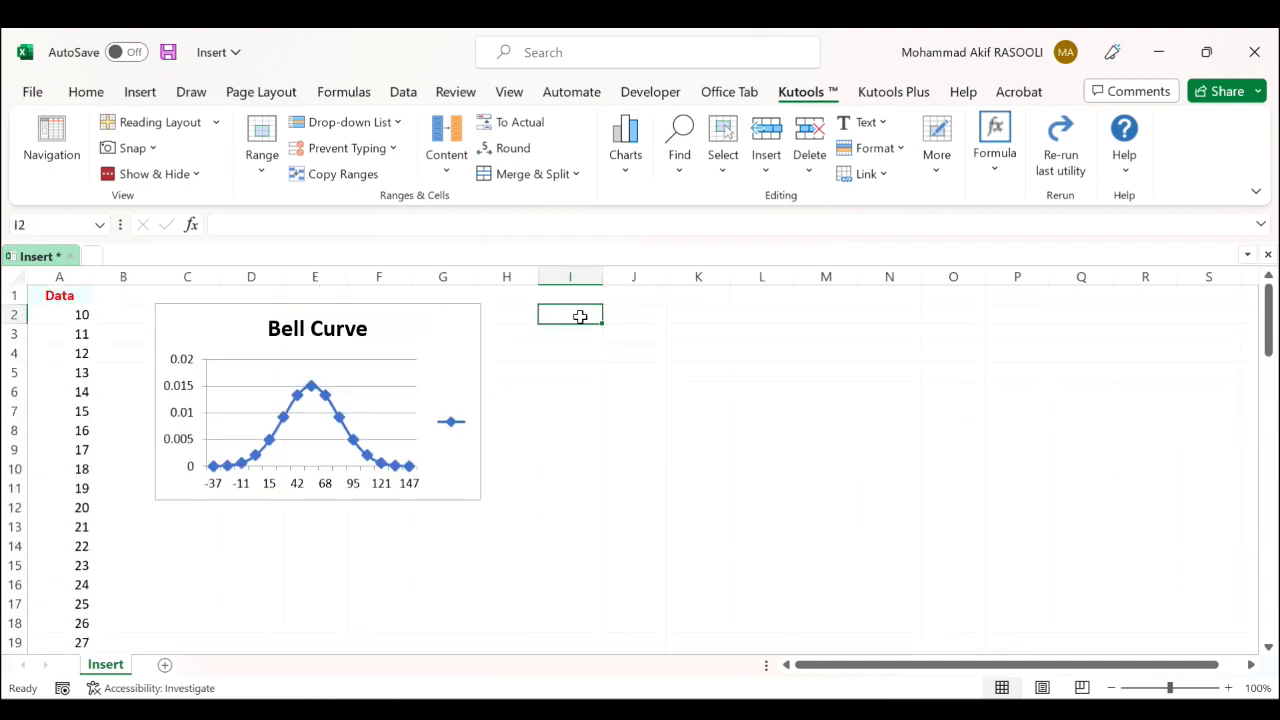
key("ctrl+v")
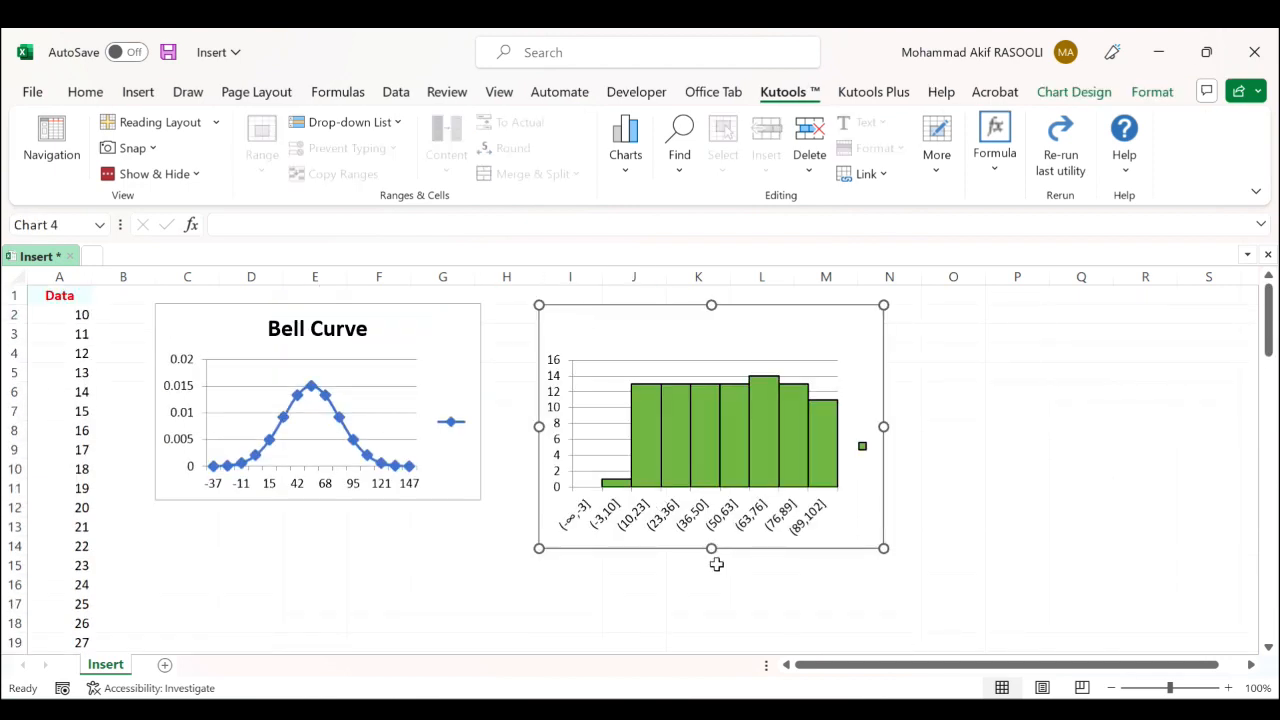
left_click_drag(711, 548, 711, 500)
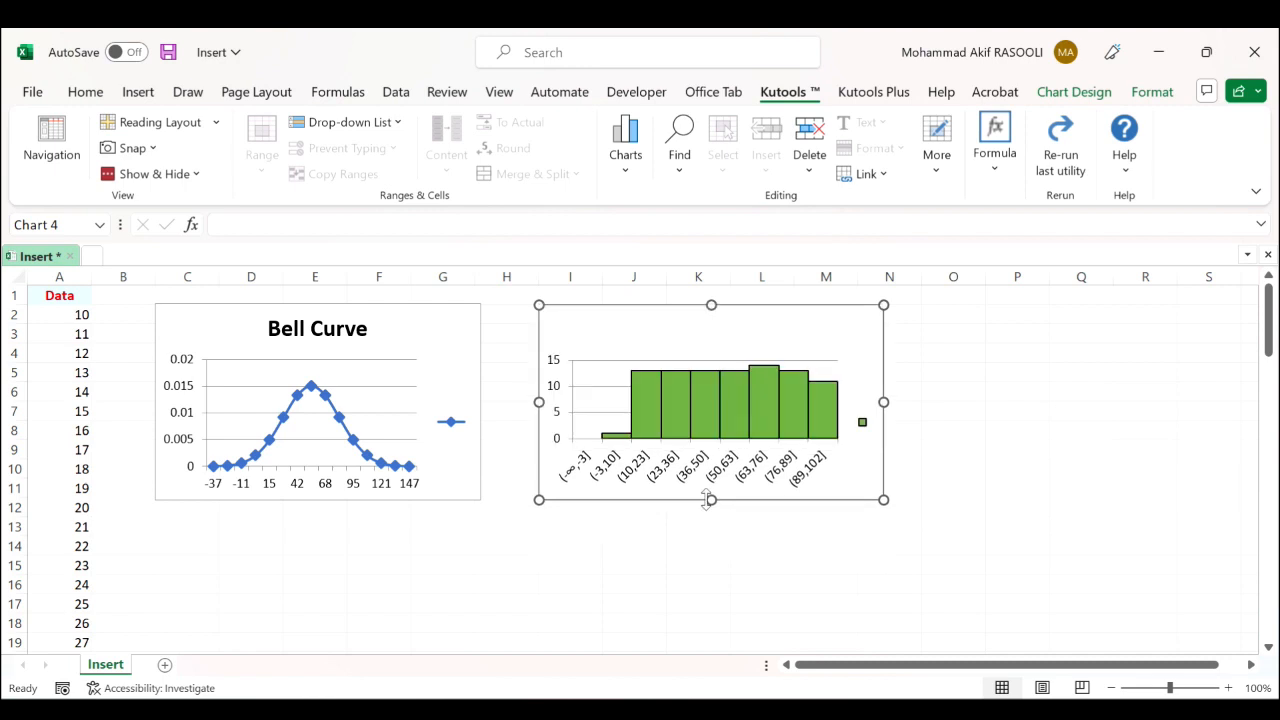
left_click_drag(883, 402, 857, 400)
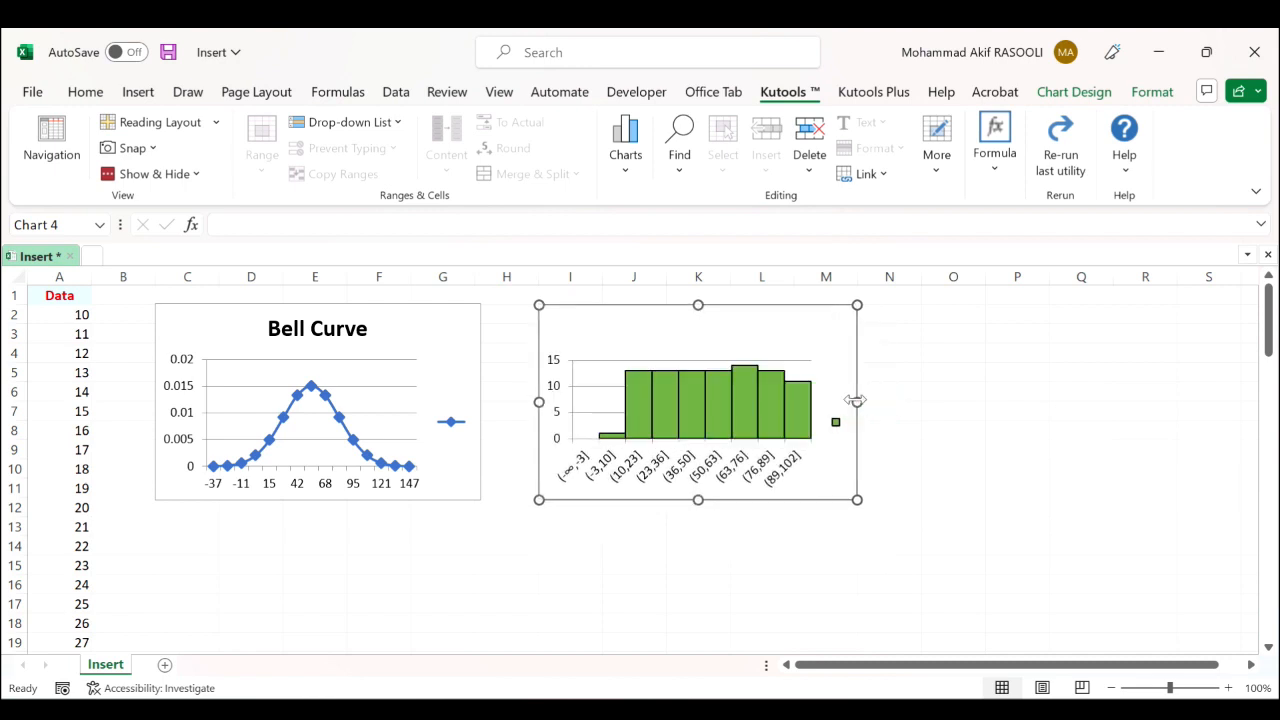
Step: Set the histogram chart's title to "Frequency Histogram" and close the title formatting pane
double_click(691, 327)
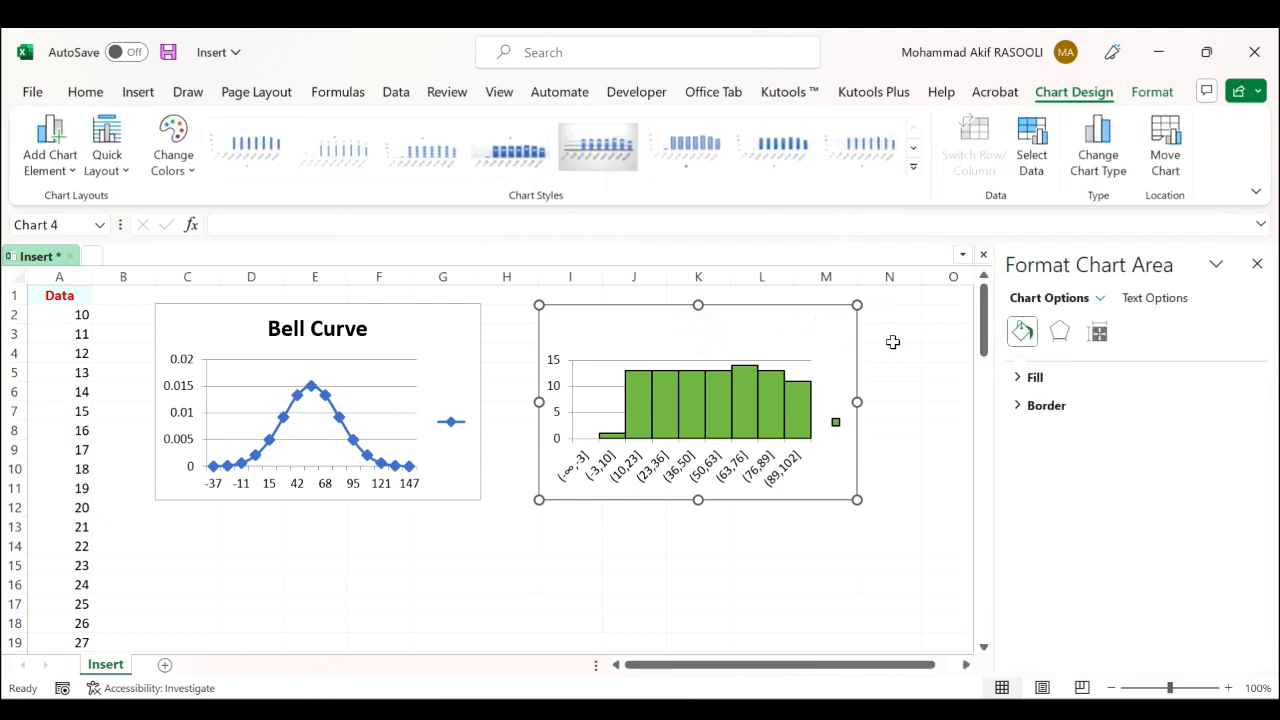
left_click(1170, 306)
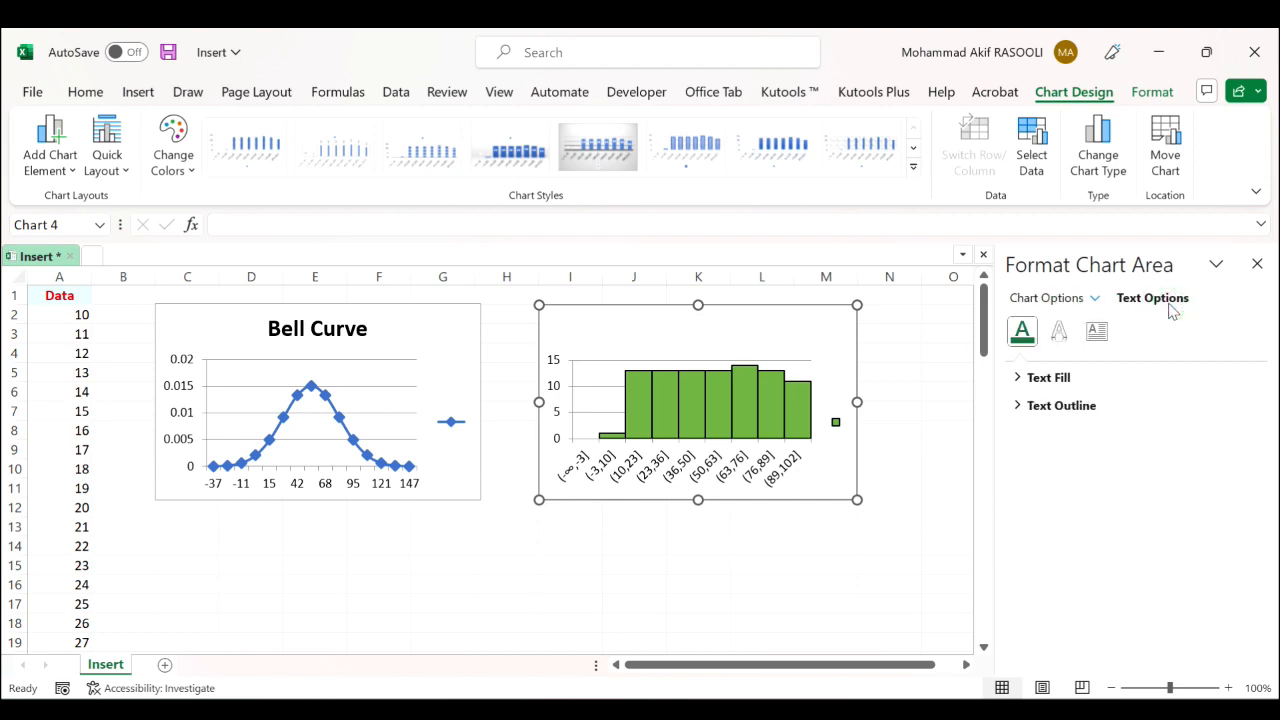
left_click(696, 320)
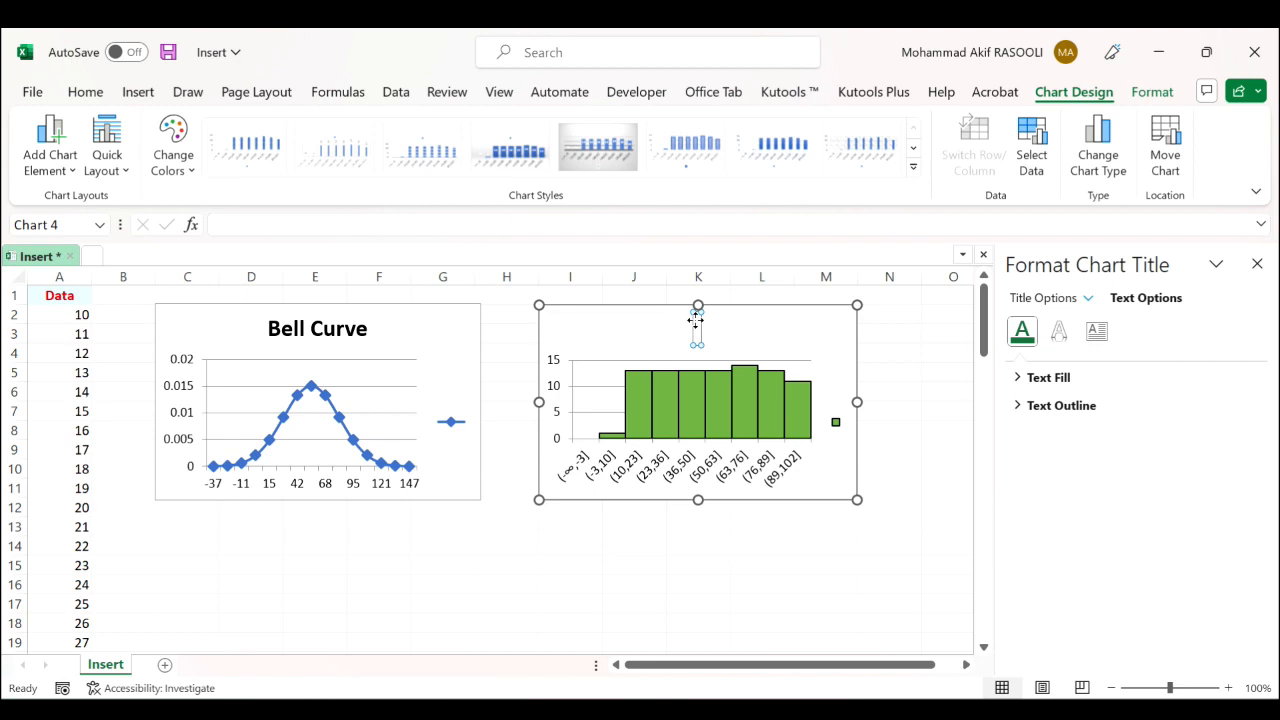
type("Frequency")
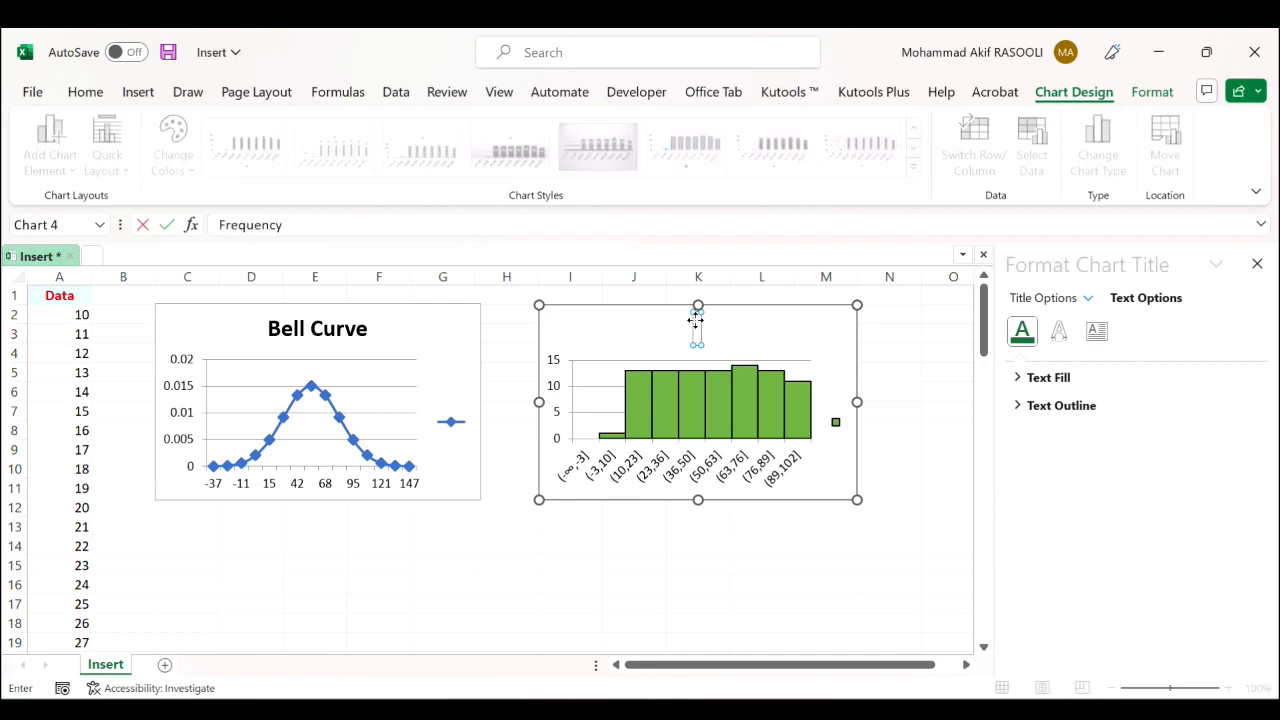
type(" Histogram")
key("Return")
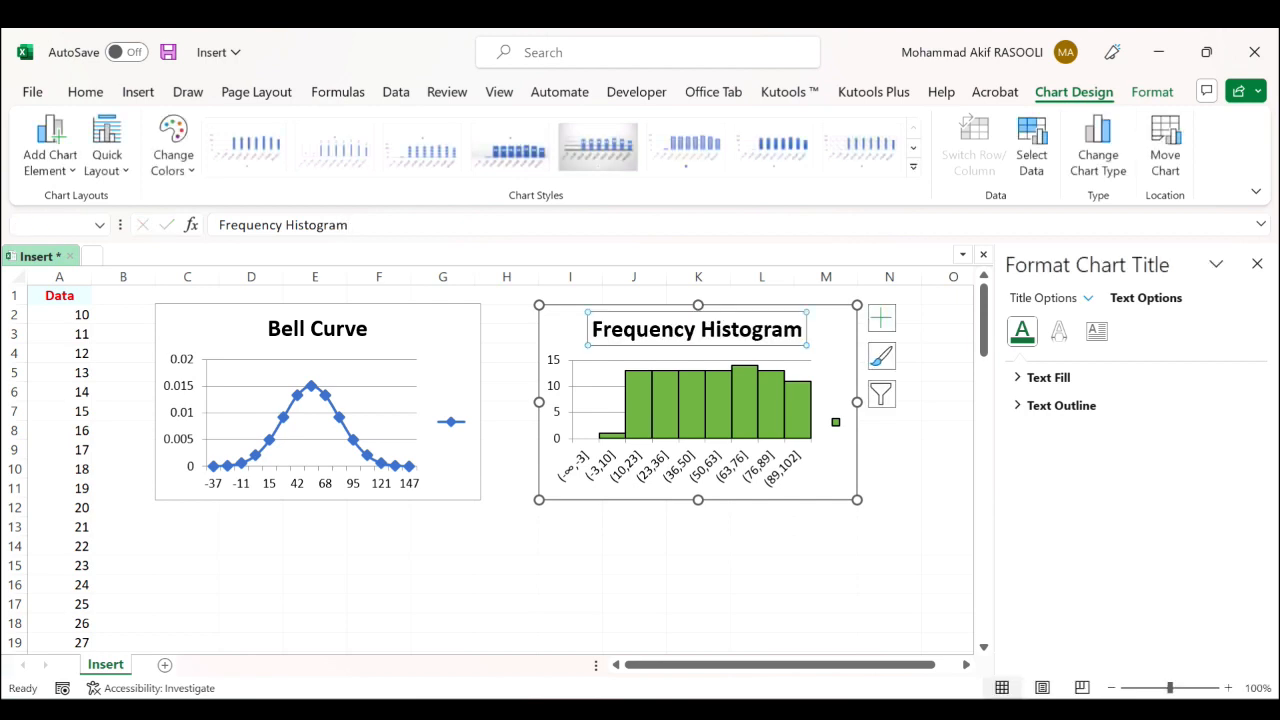
left_click(743, 590)
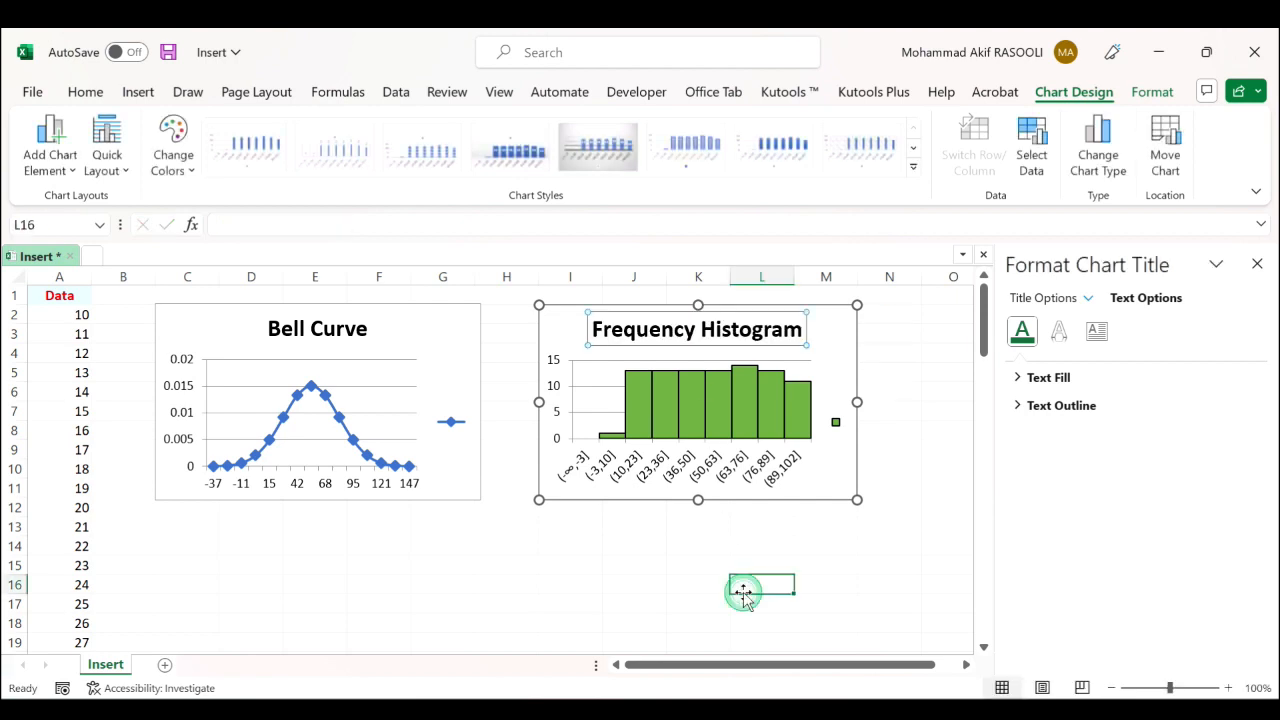
left_click(1256, 264)
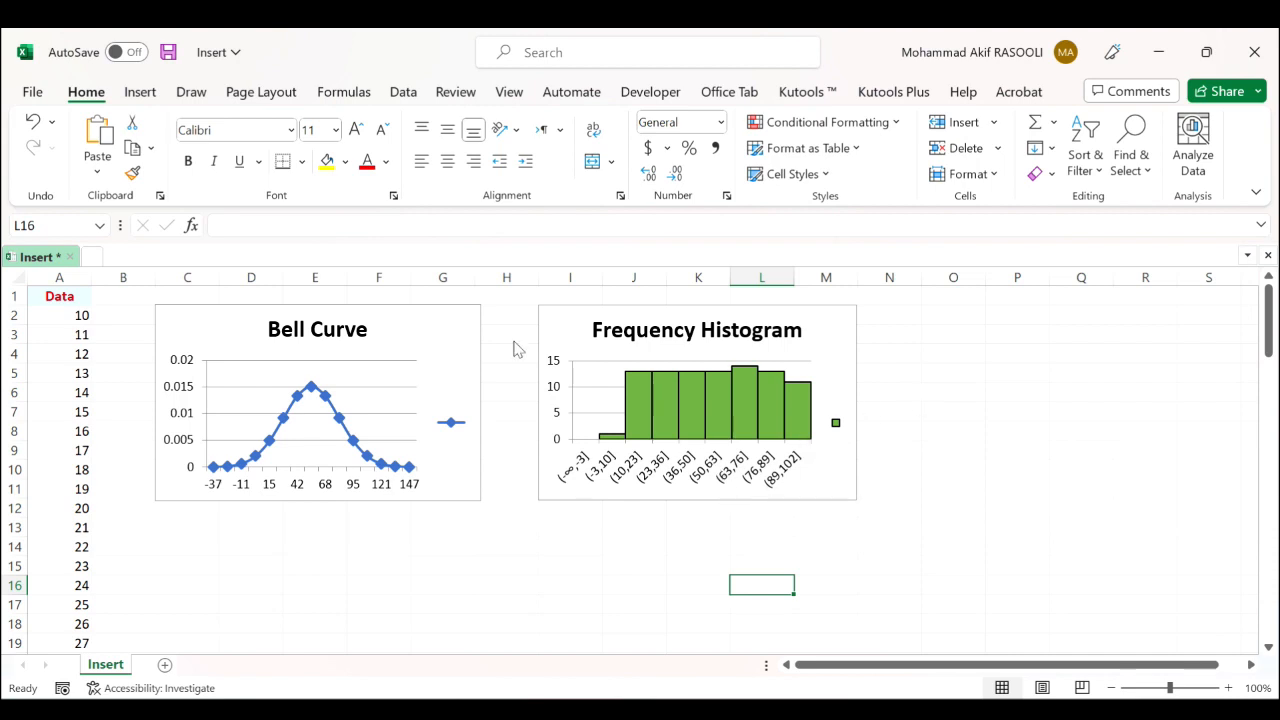
Step: Create a Kutools chart from A2:A92 with both the normal distribution chart and frequency histogram chart options turned on
left_click(87, 312)
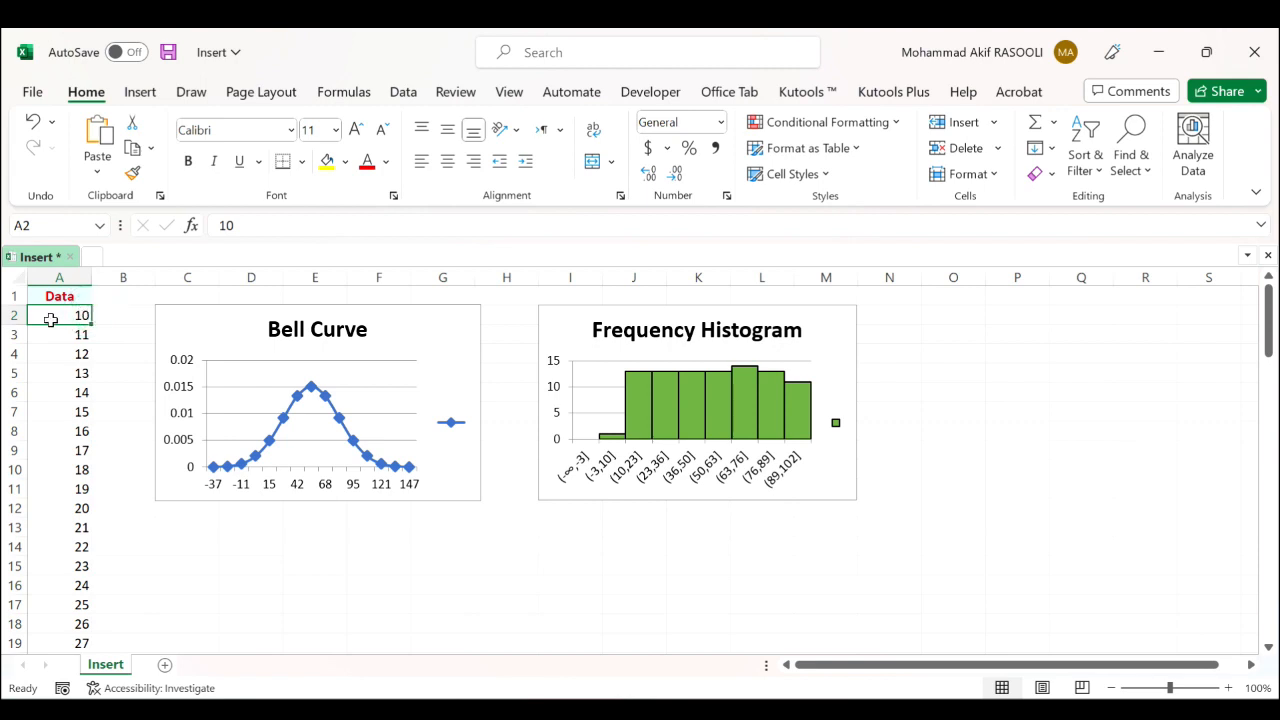
key("ctrl+shift+Down")
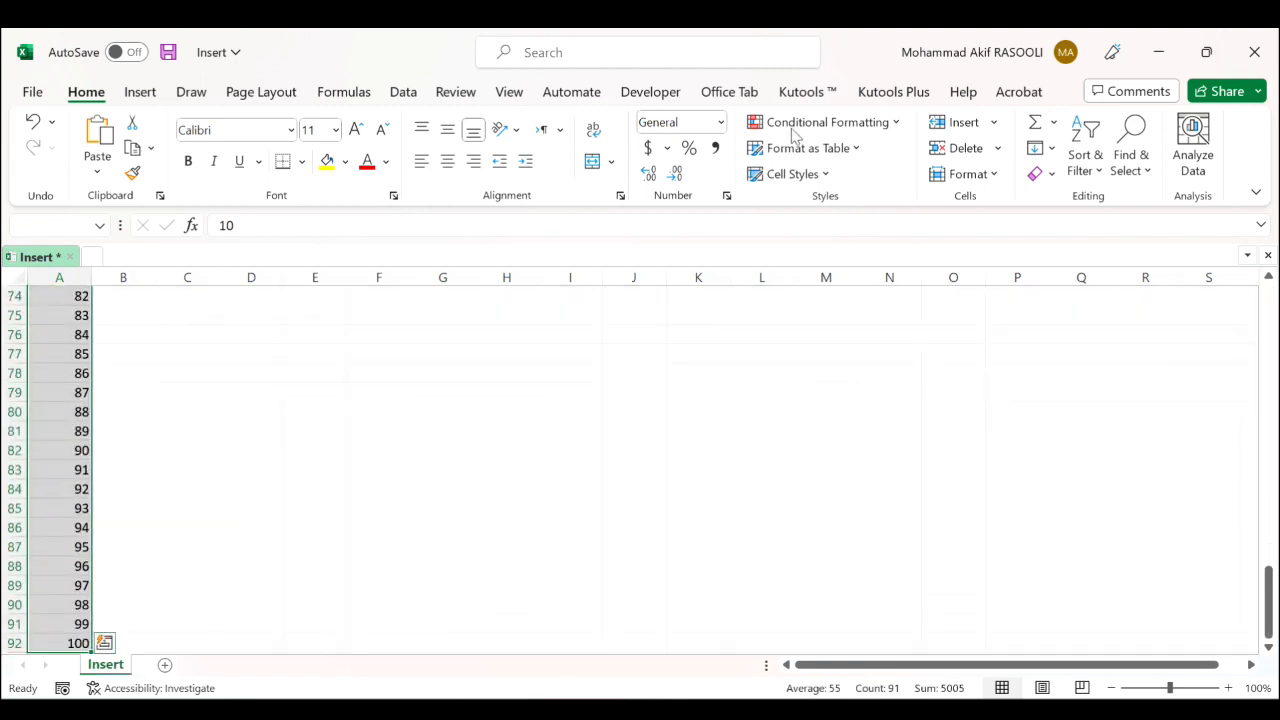
left_click(810, 92)
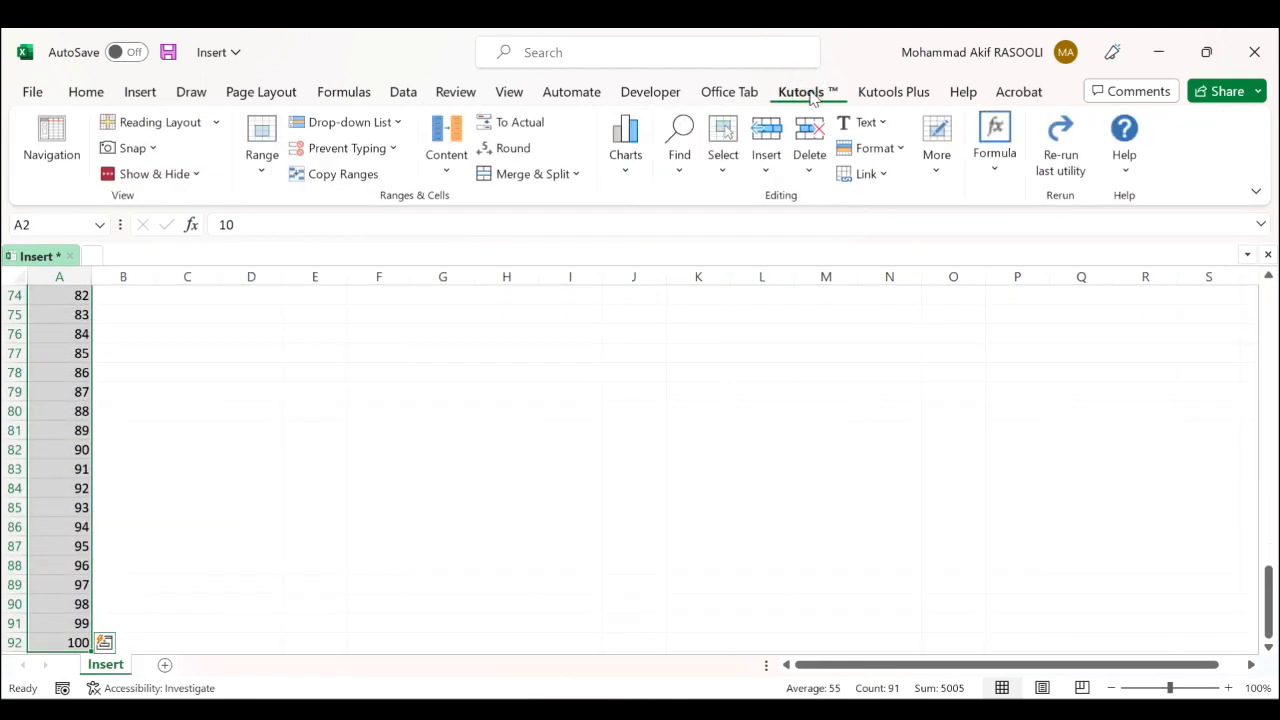
left_click(626, 170)
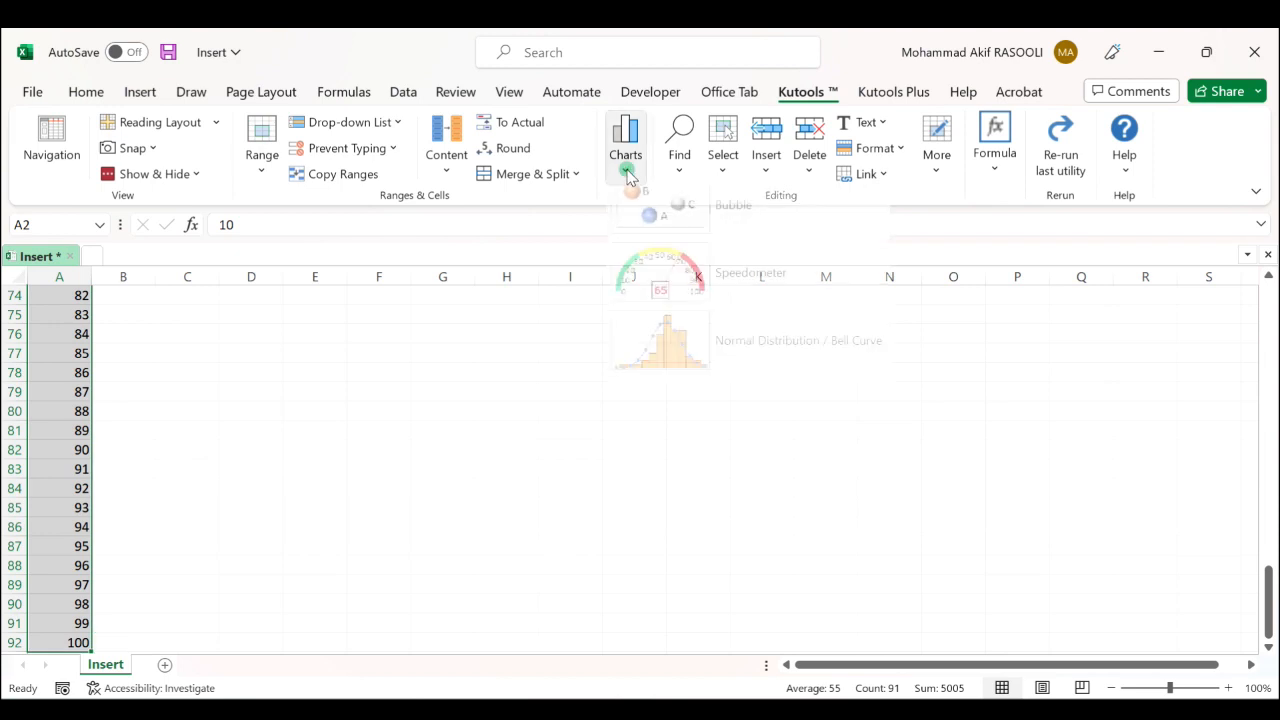
left_click(795, 378)
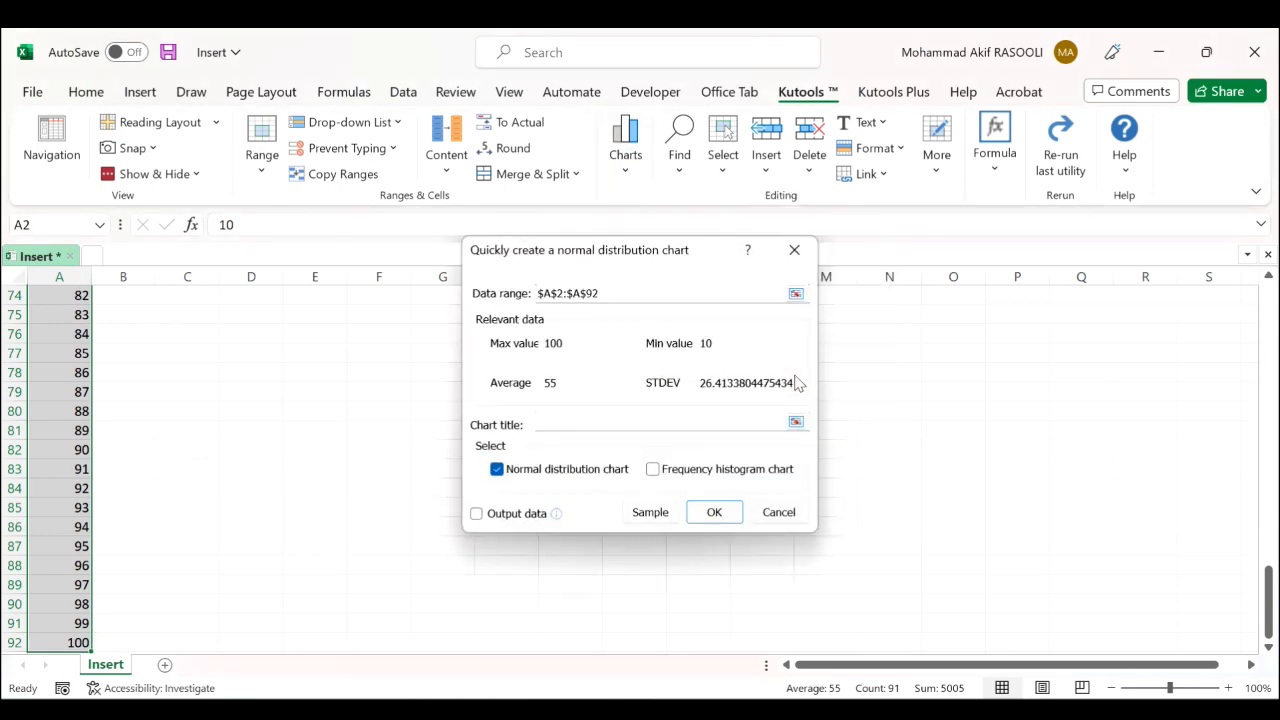
left_click(653, 470)
left_click(714, 516)
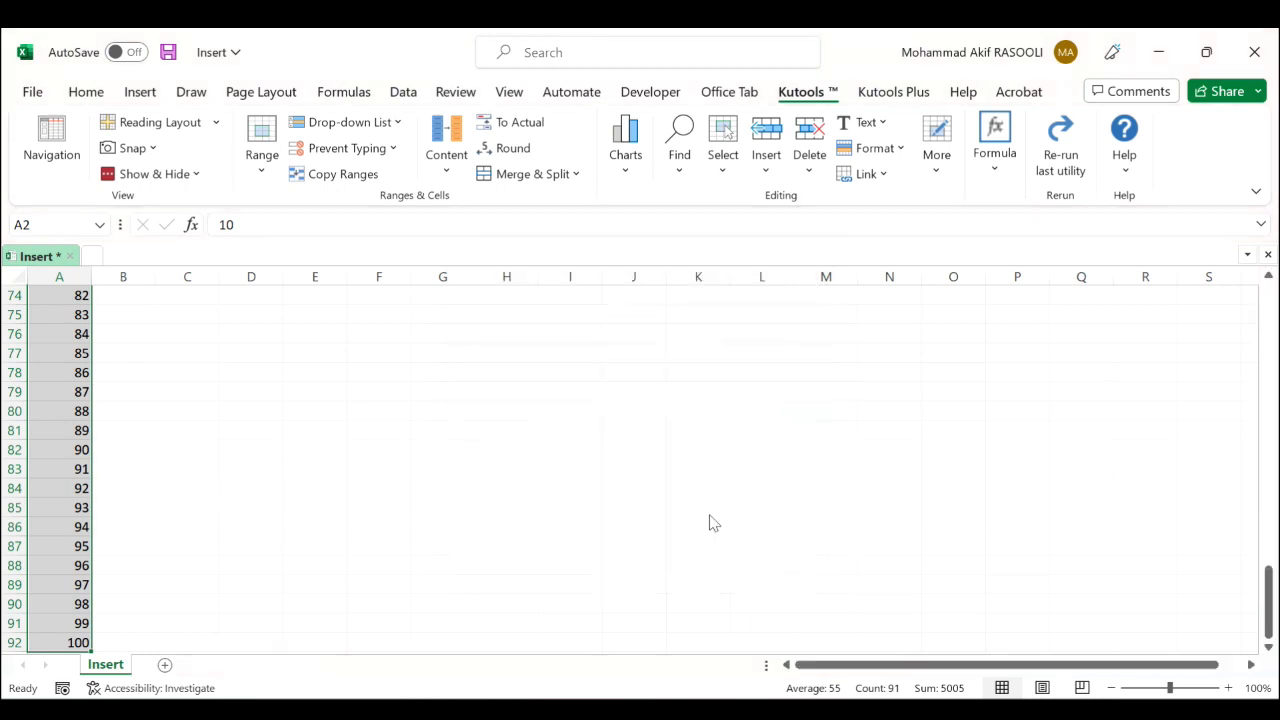
Step: Move the combined chart beside the Frequency Histogram and shrink it to span about columns N to R and rows 2 to 11
left_click_drag(1003, 432, 718, 394)
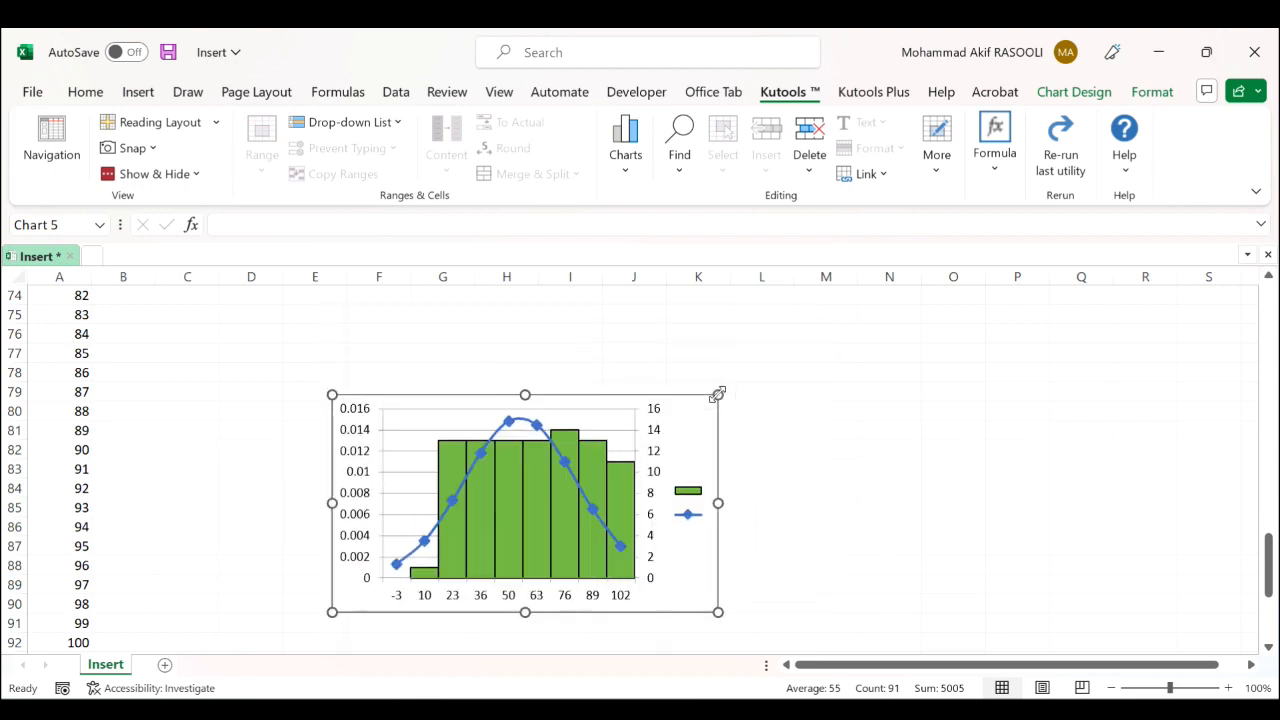
key("Delete")
left_click(929, 414)
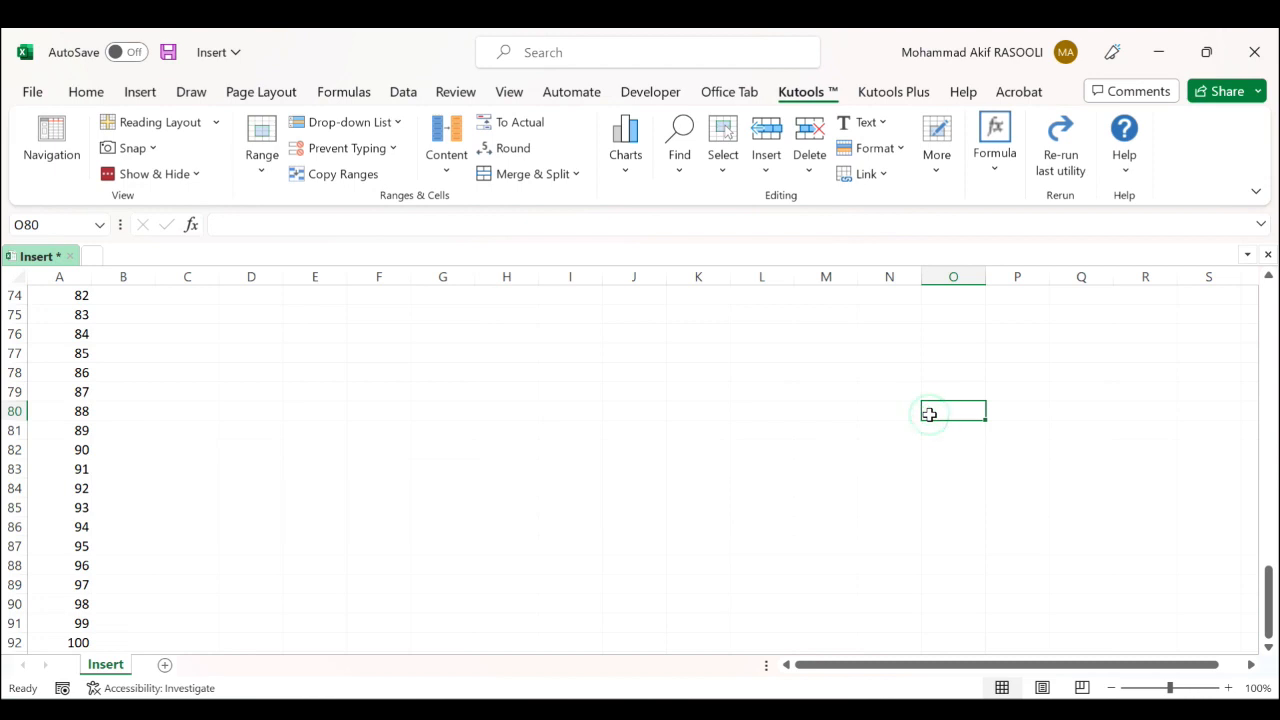
key("ctrl+Up")
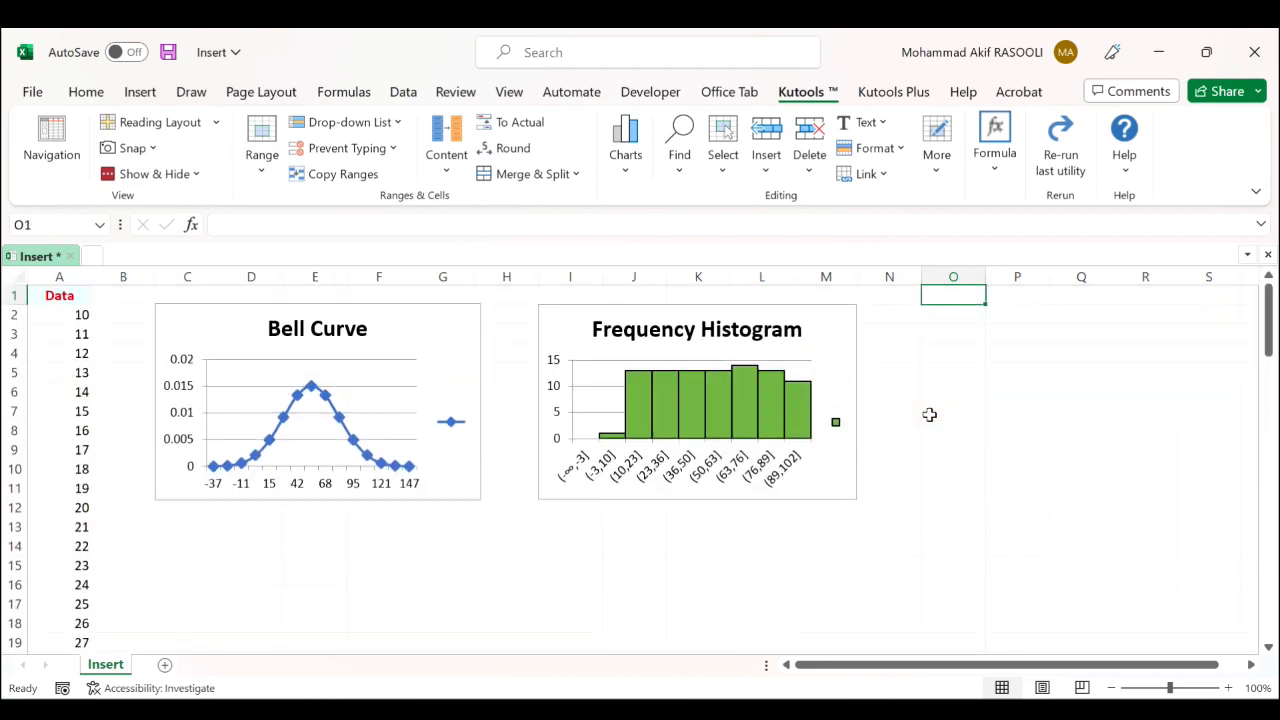
key("ctrl+v")
mouse_move(922, 505)
left_mouse_down()
mouse_move(945, 491)
mouse_move(910, 497)
left_mouse_up()
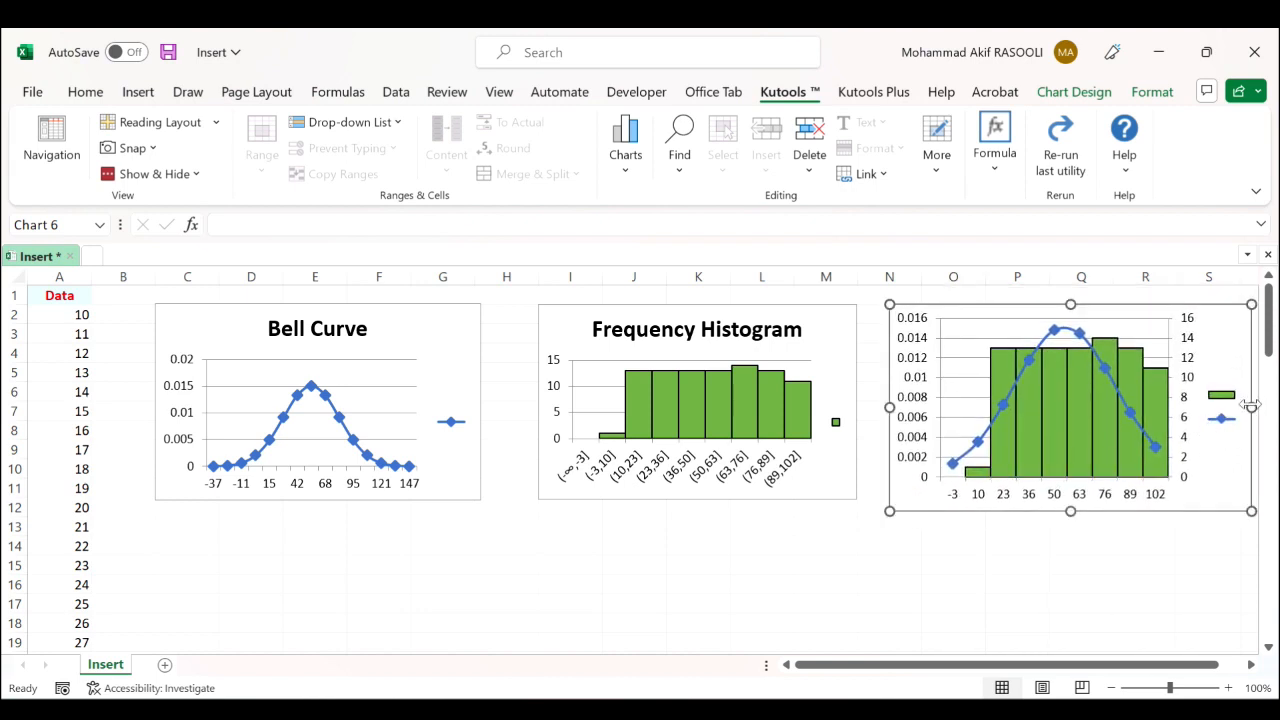
left_click_drag(1251, 408, 1180, 408)
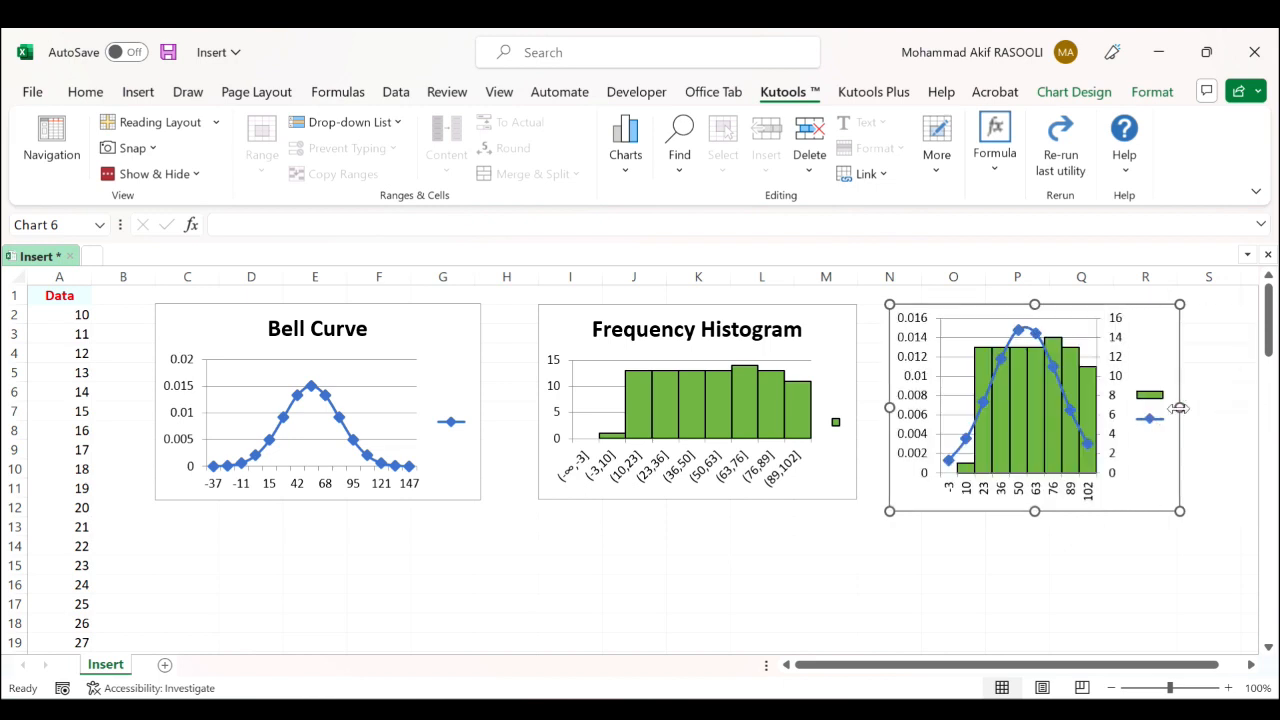
left_click_drag(1035, 511, 1035, 502)
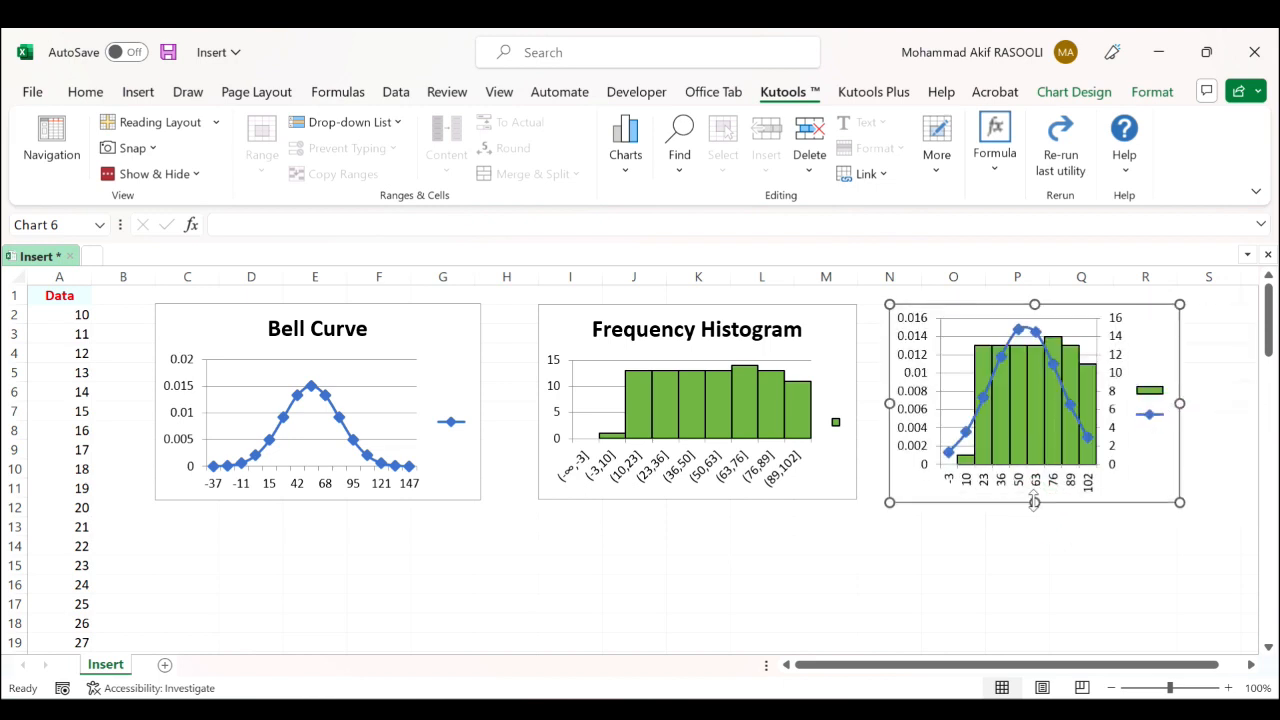
Step: Add a title above the combined chart and set it to "Combo Chart"
left_click(1147, 342)
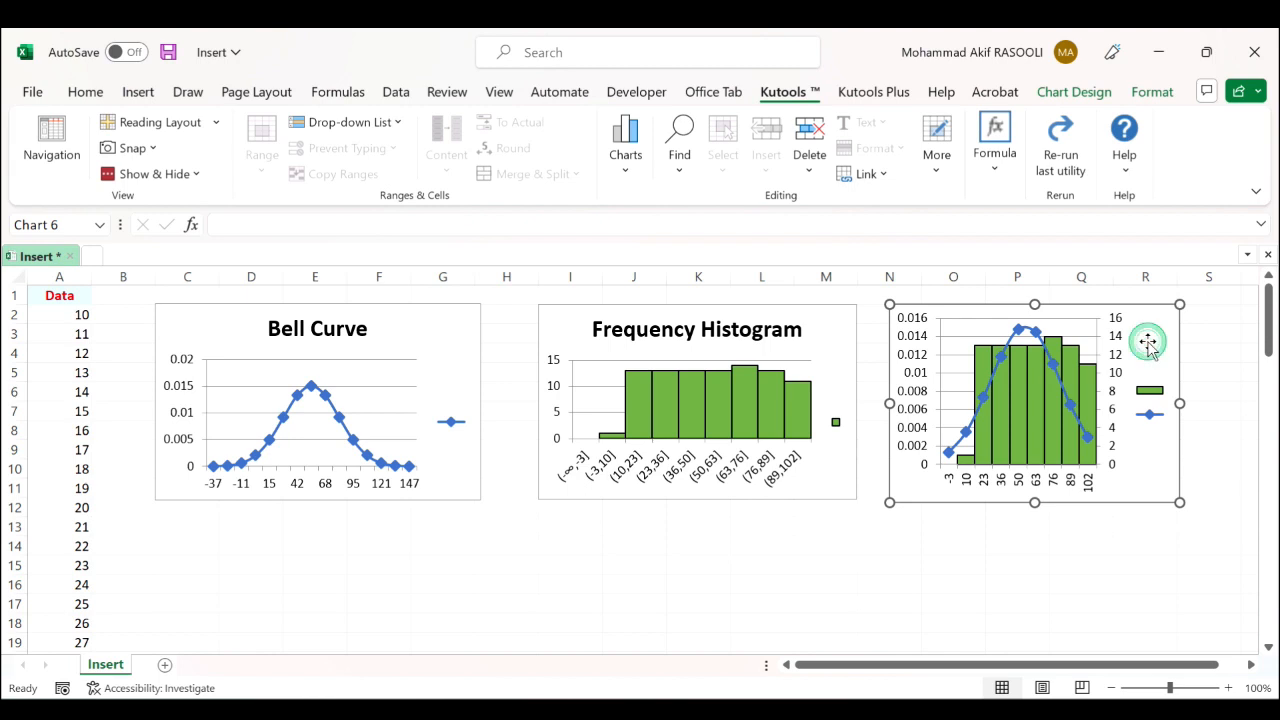
left_click(1070, 95)
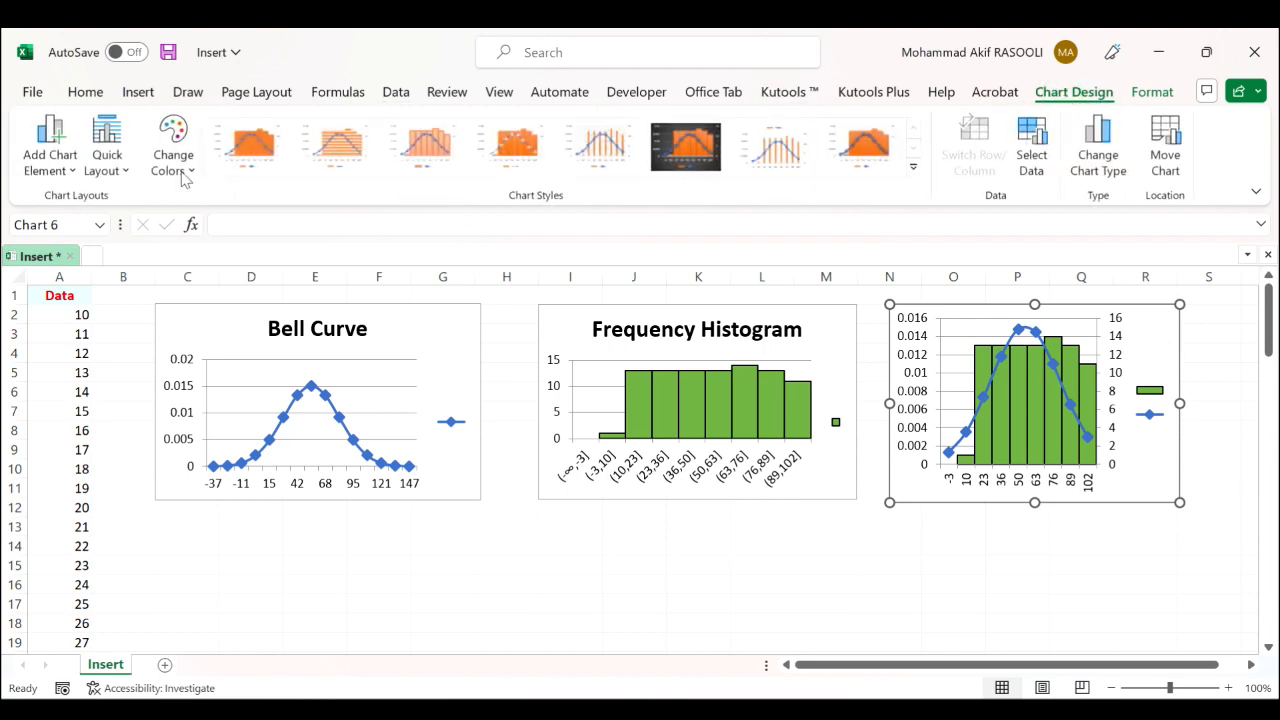
left_click(55, 163)
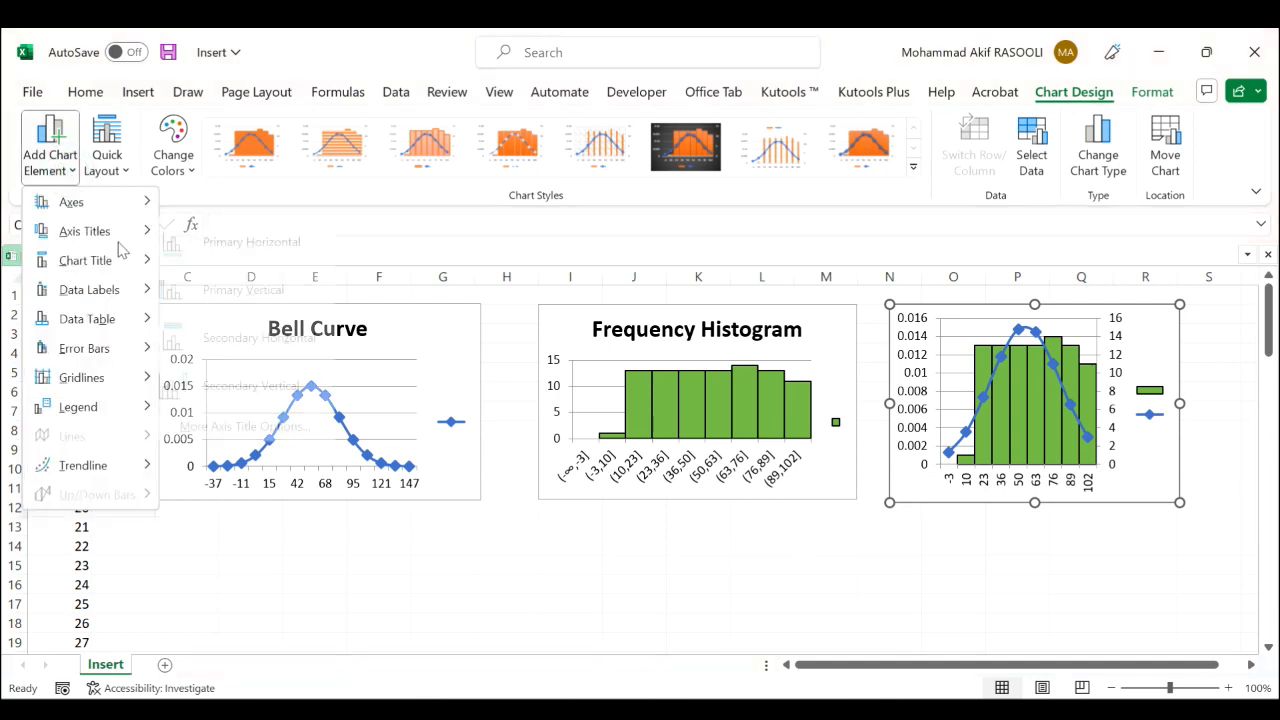
mouse_move(136, 266)
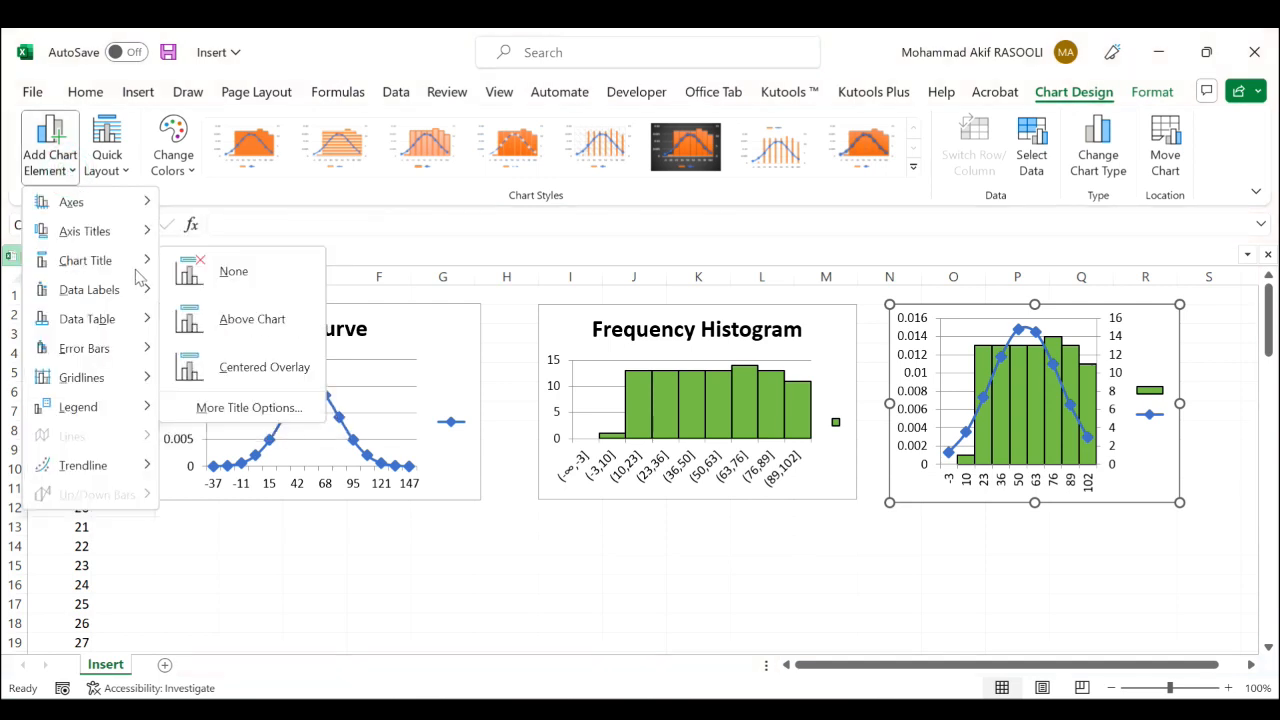
left_click(265, 327)
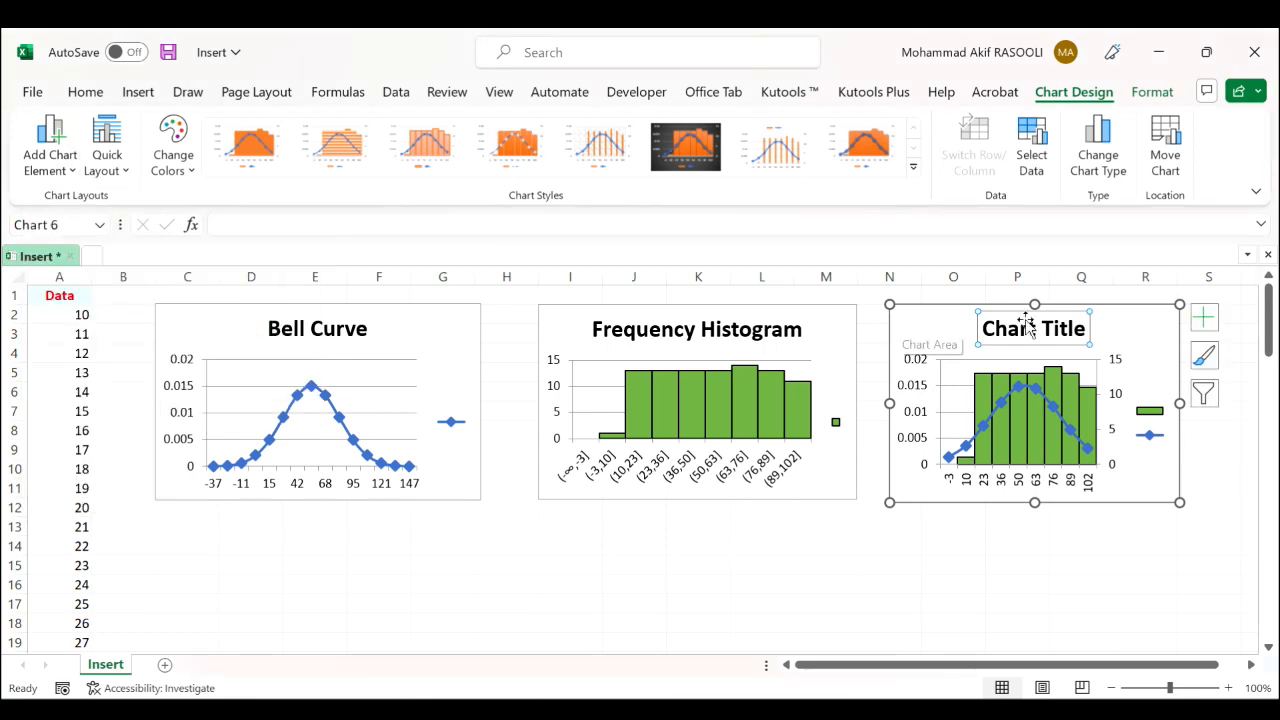
type("Combo Chart")
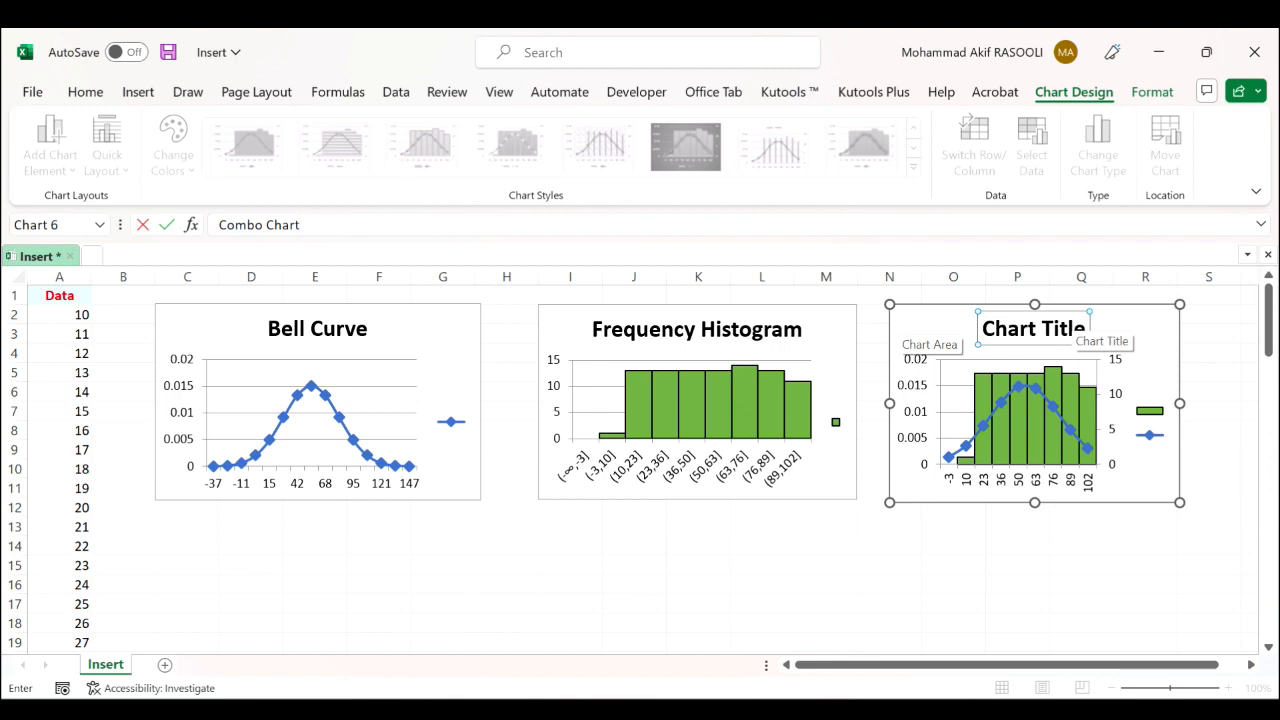
key("Return")
left_click(1076, 604)
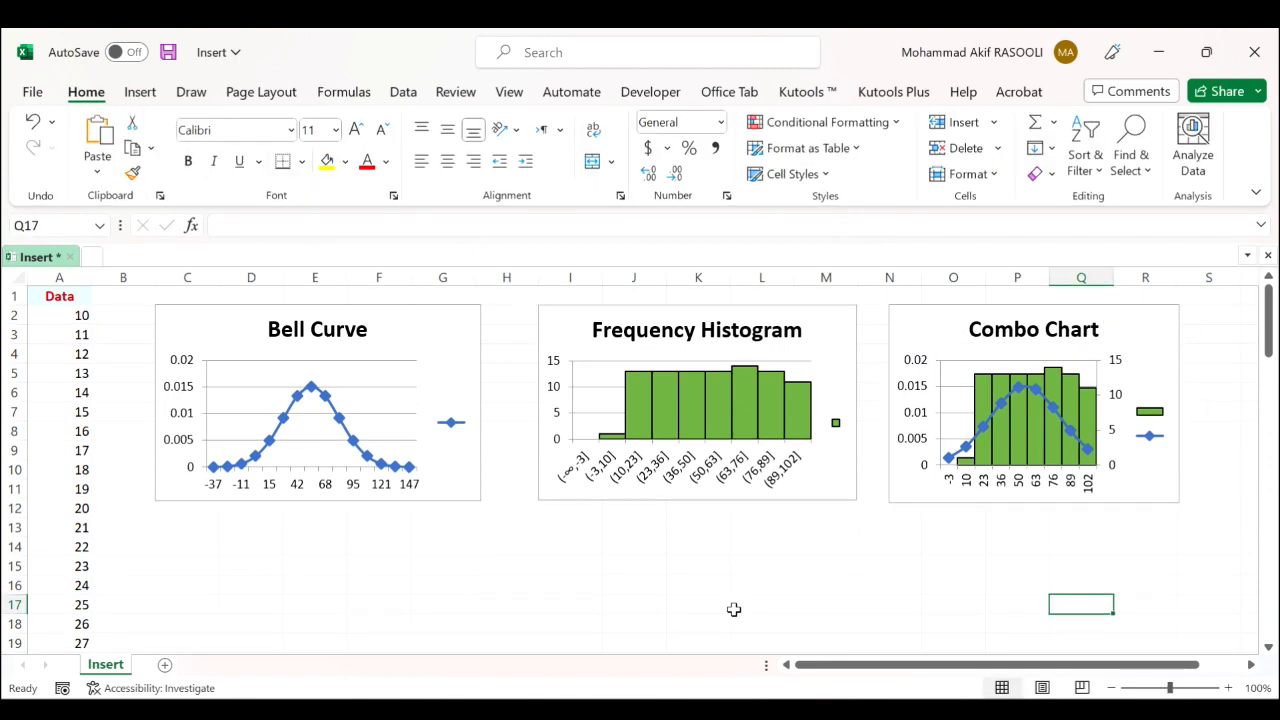